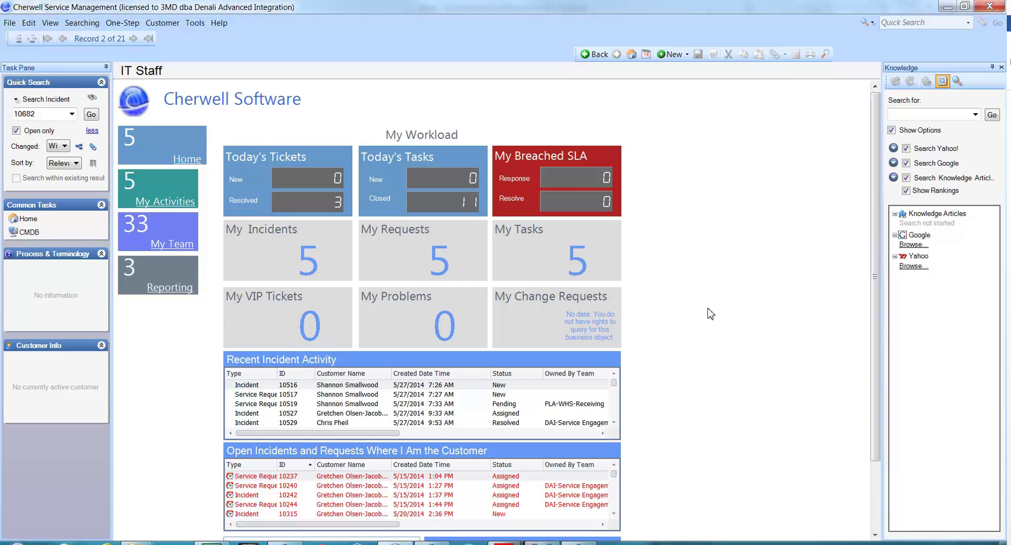
Step: Sort the Recent Incident Activity list on the home dashboard by customer name
left_click_drag(876, 292, 868, 383)
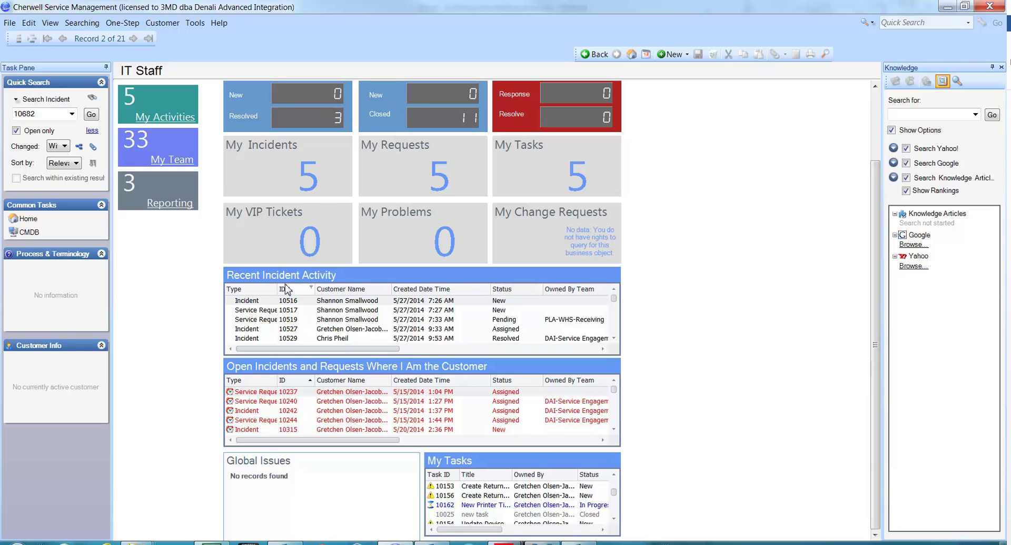
left_click(360, 293)
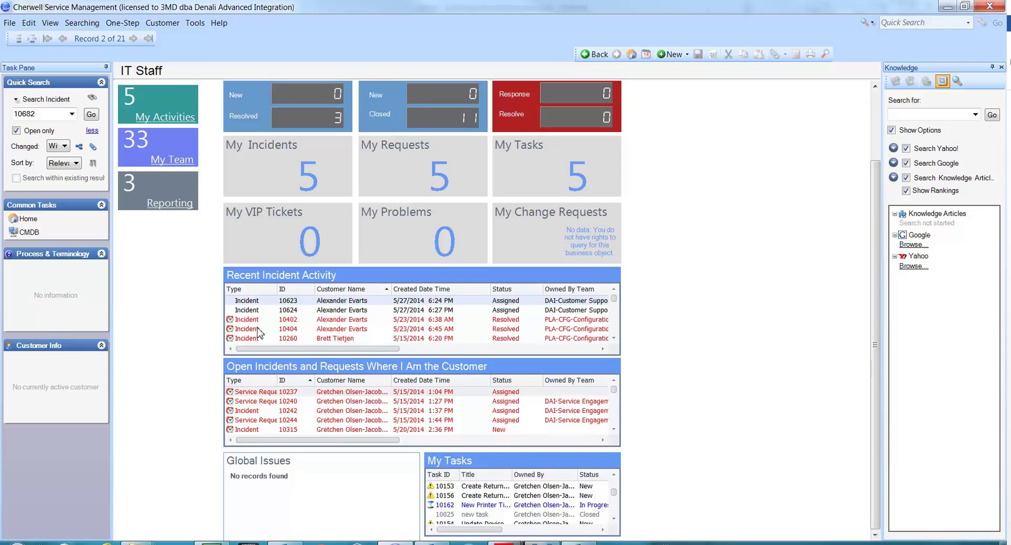
left_click(348, 289)
left_click(258, 290)
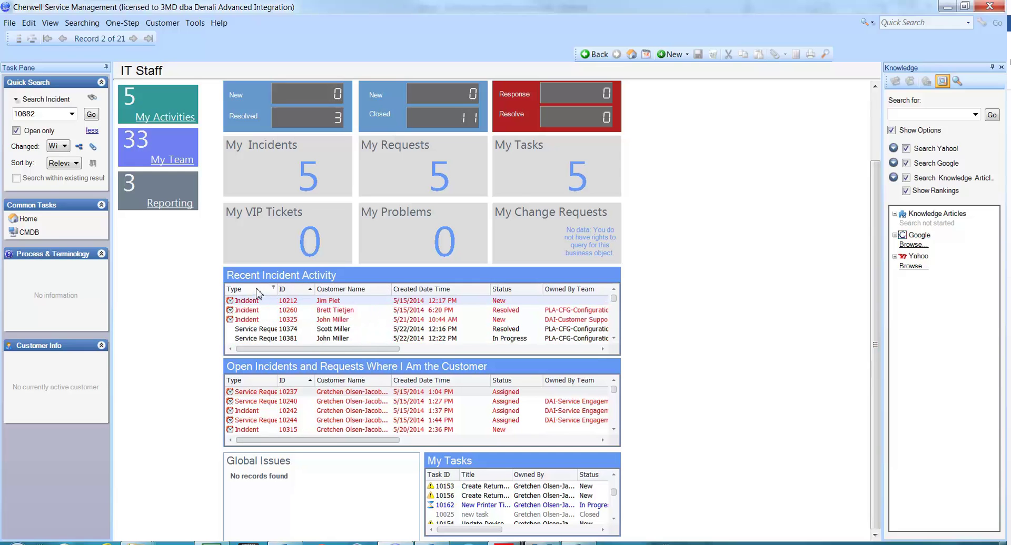
left_click(339, 290)
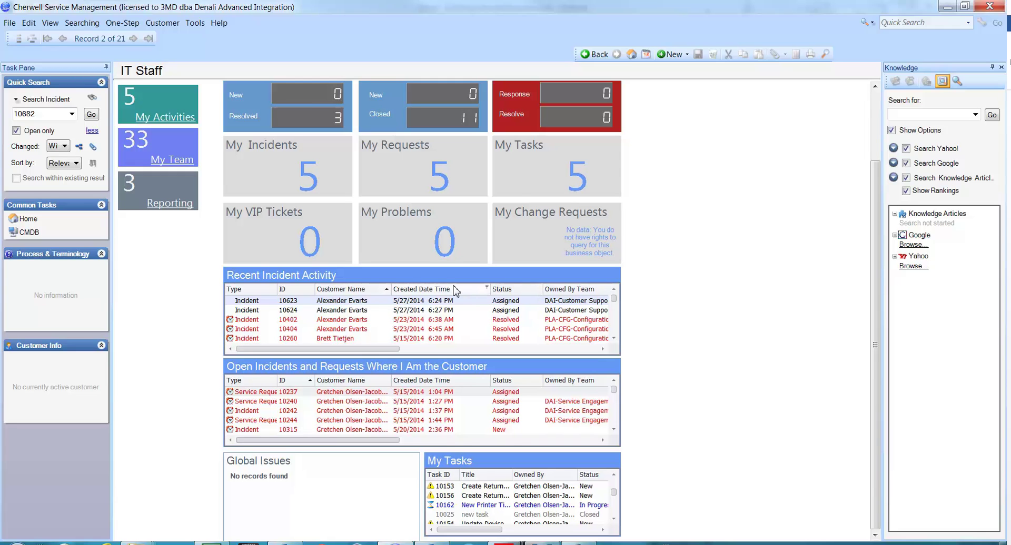
Step: Filter the Recent Incident Activity list to records created within the last 3 days with status New
left_click(487, 288)
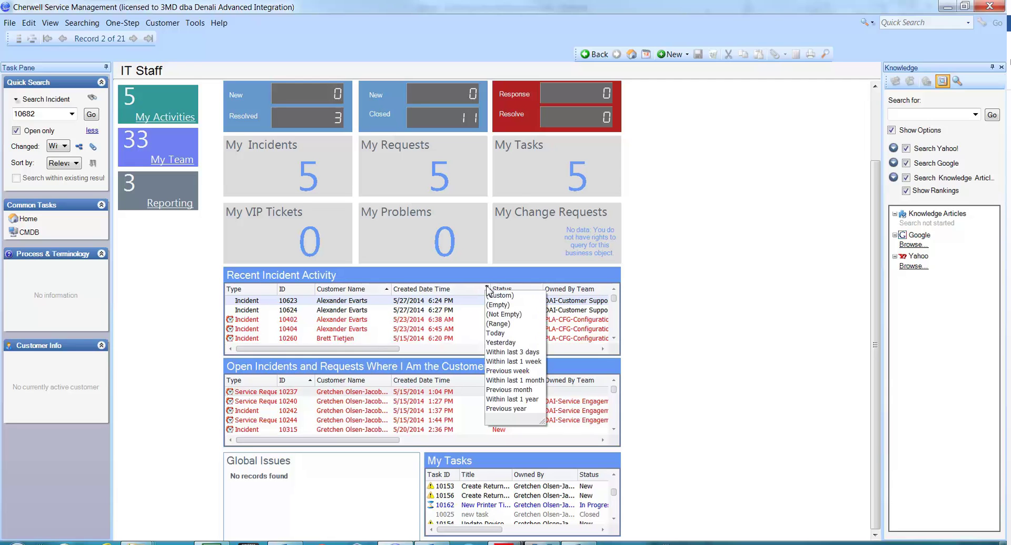
left_click(498, 352)
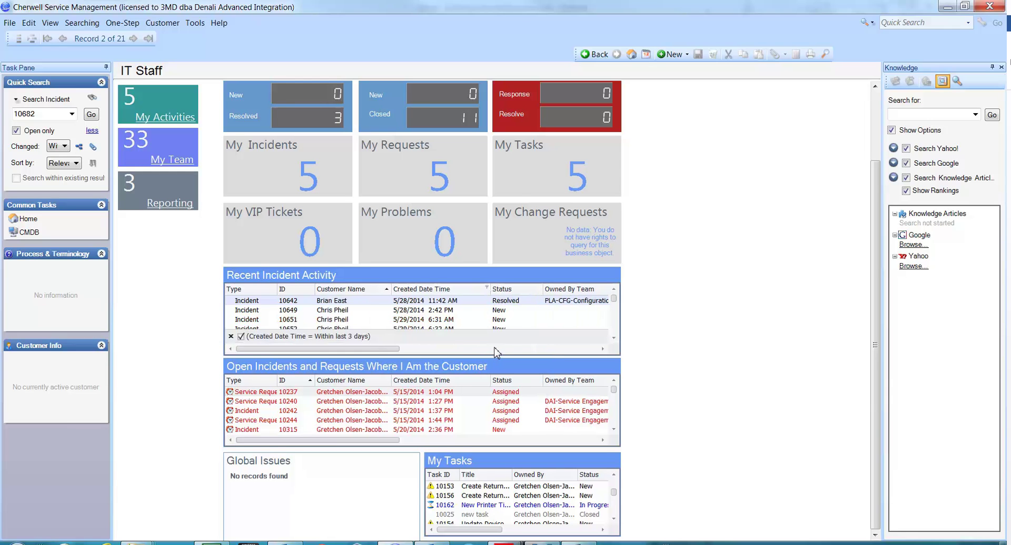
left_click(539, 288)
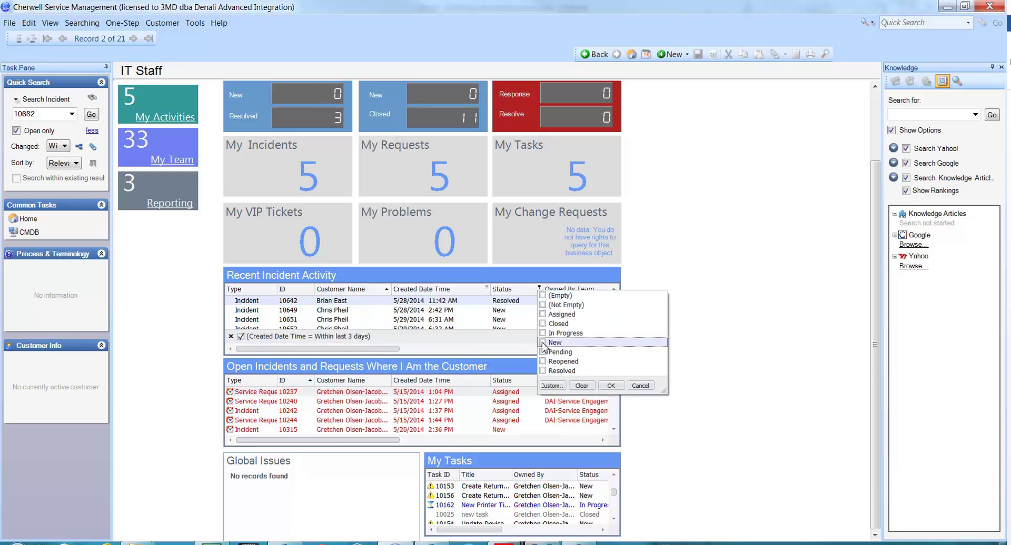
left_click(543, 343)
left_click(612, 387)
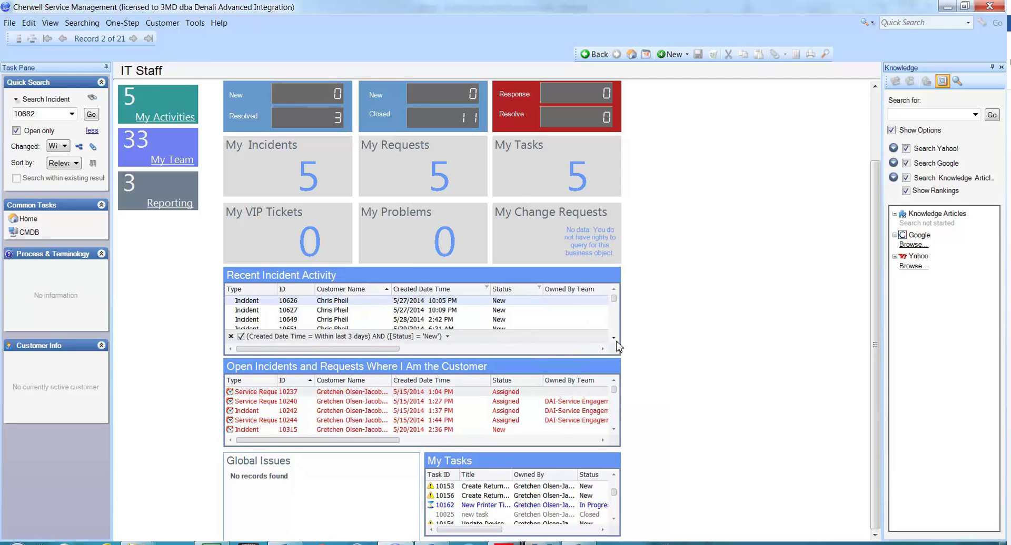
Step: Open incident 10634 from the filtered incident list and enlarge its Location details pane
left_click(614, 339)
left_click(614, 339)
left_click(615, 339)
left_click(614, 339)
left_click(615, 339)
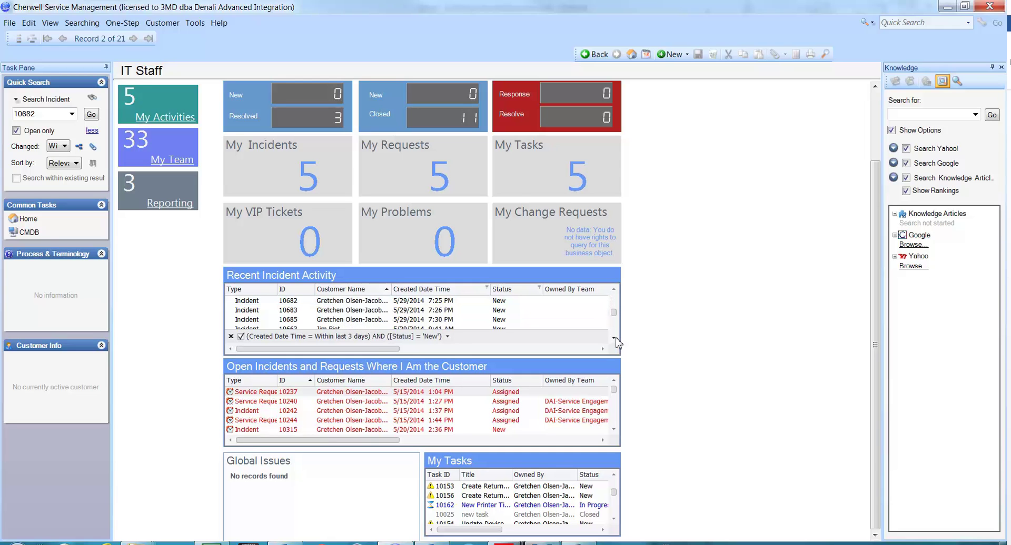
left_click(614, 339)
left_click(615, 339)
left_click(615, 339)
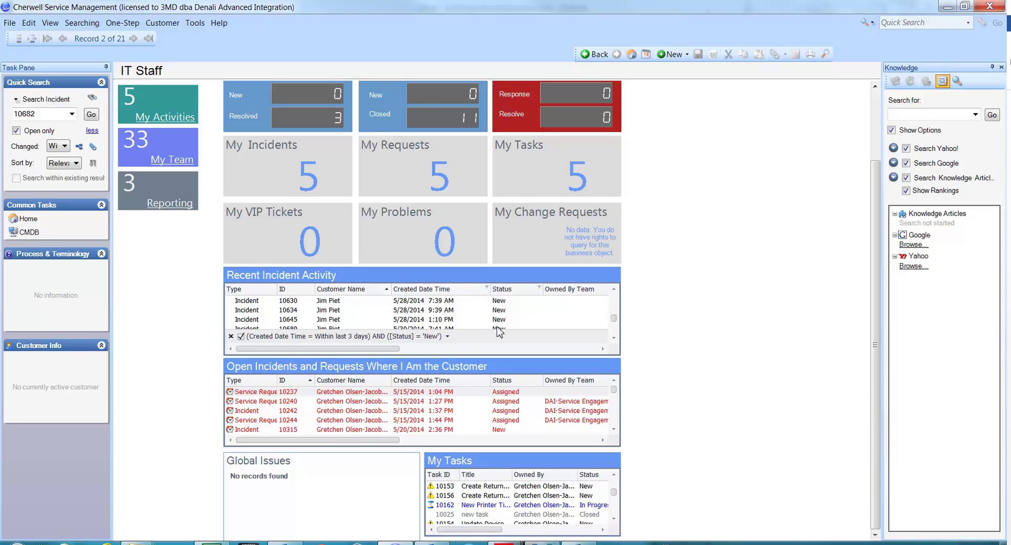
double_click(331, 315)
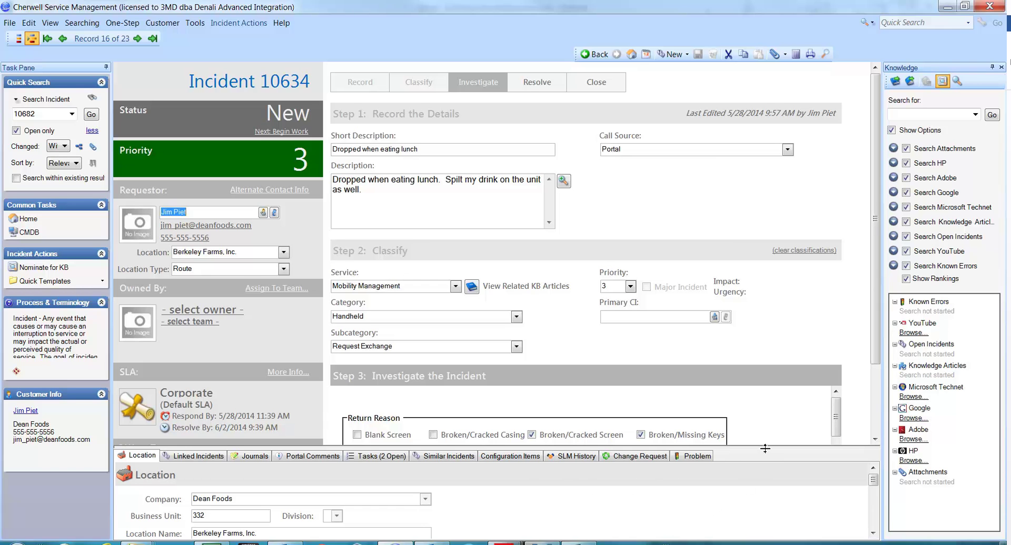
left_click_drag(765, 448, 746, 313)
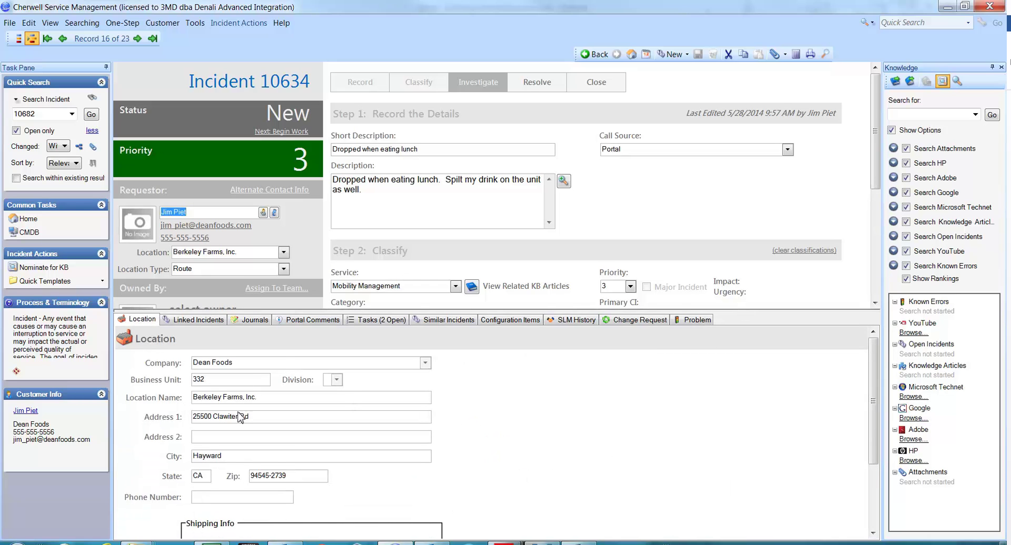
Step: Return to the home dashboard, sort the My Tasks list by status, and open the closed task 10187
left_click(631, 56)
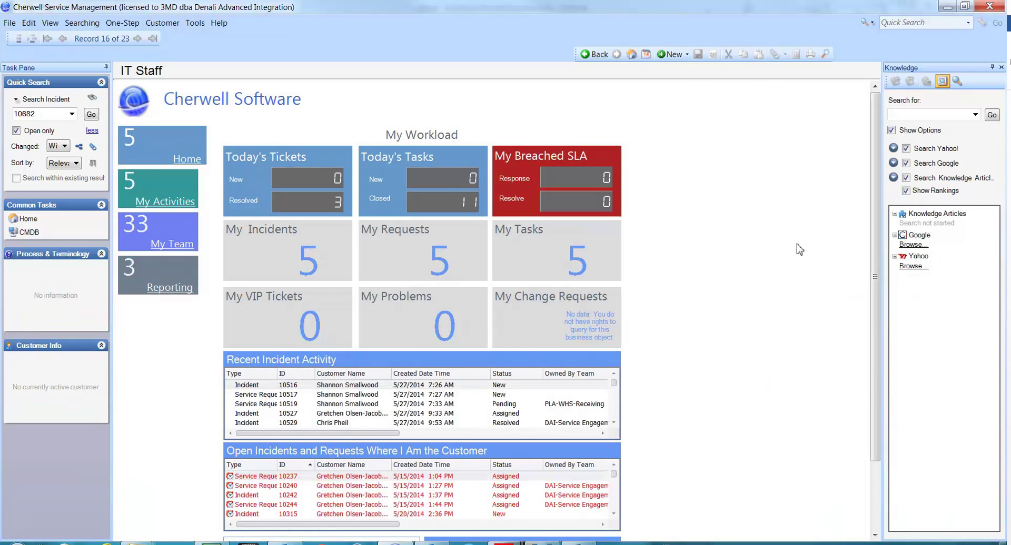
left_click_drag(878, 255, 855, 348)
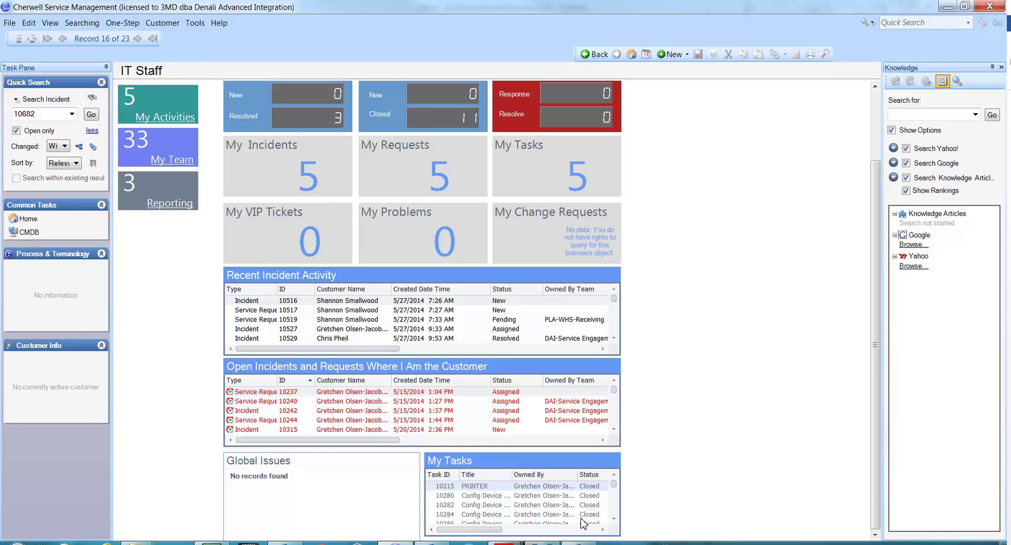
left_click(588, 476)
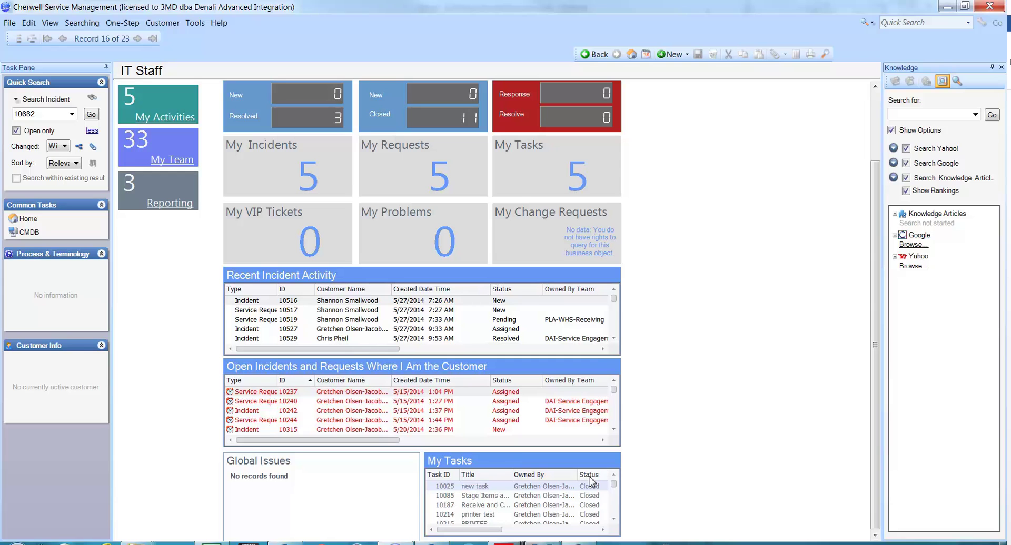
left_click_drag(614, 485, 615, 503)
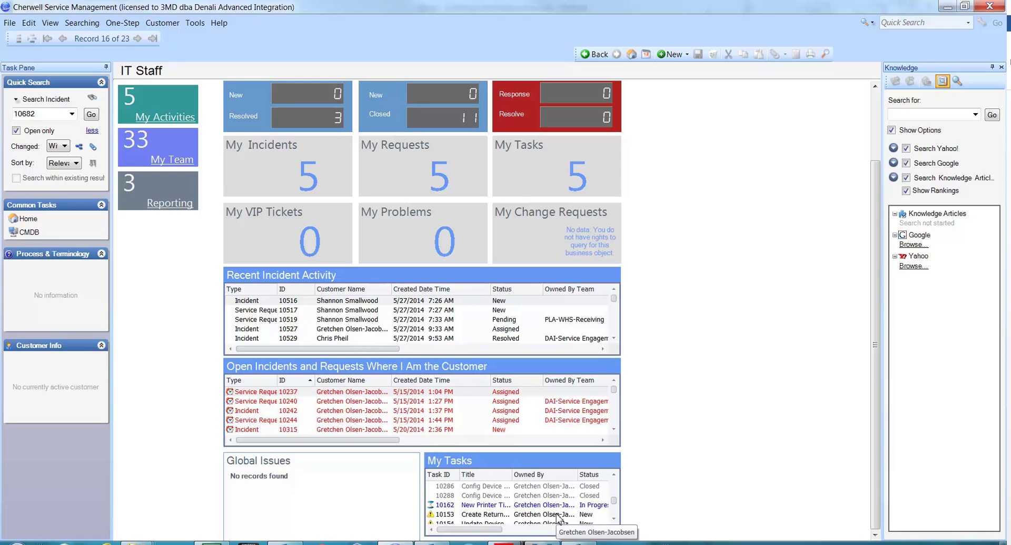
scroll(613, 511, "down", 1)
left_click_drag(615, 513, 611, 490)
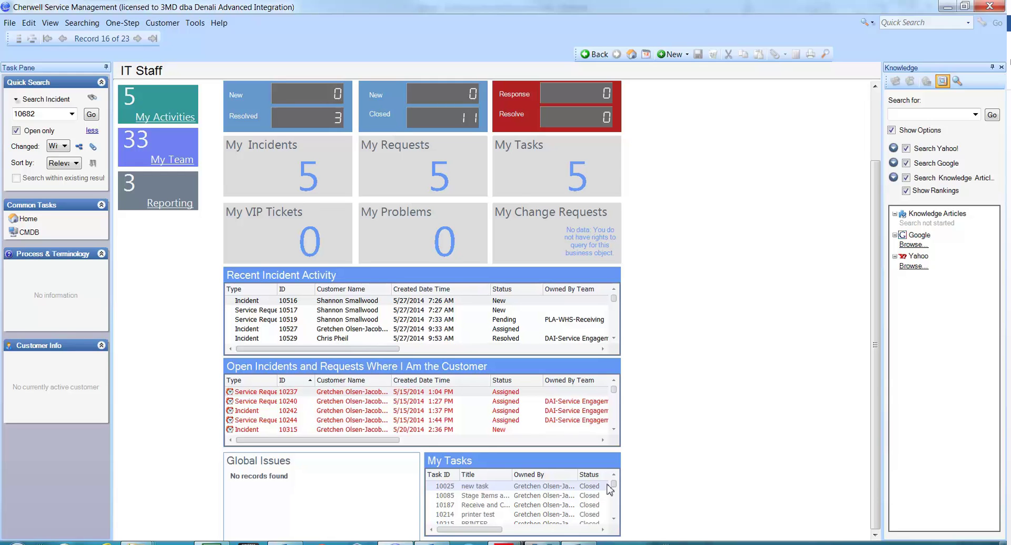
double_click(545, 504)
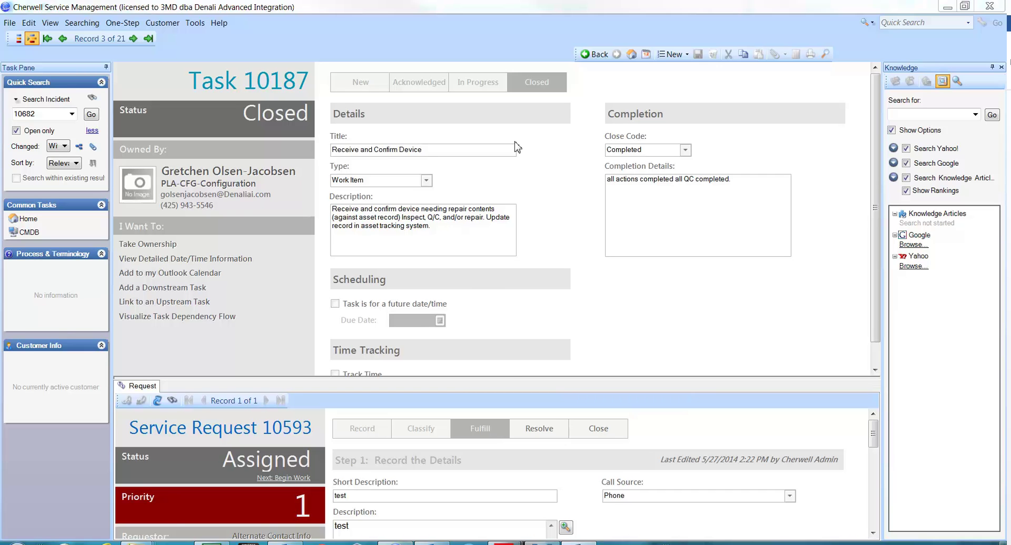
Step: Go to the My Team dashboard and open task 10090 from the team's open unassigned tasks
left_click(631, 55)
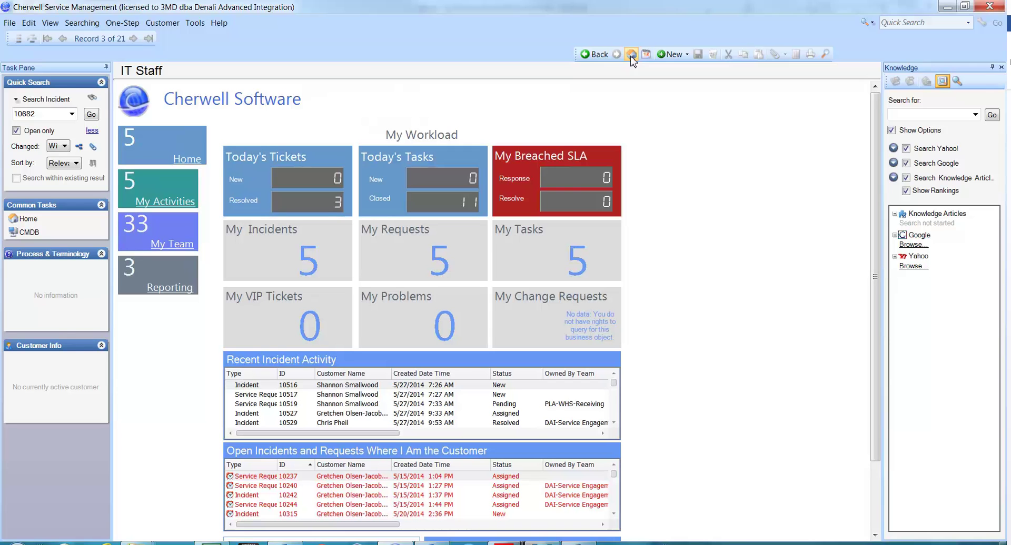
left_click(171, 249)
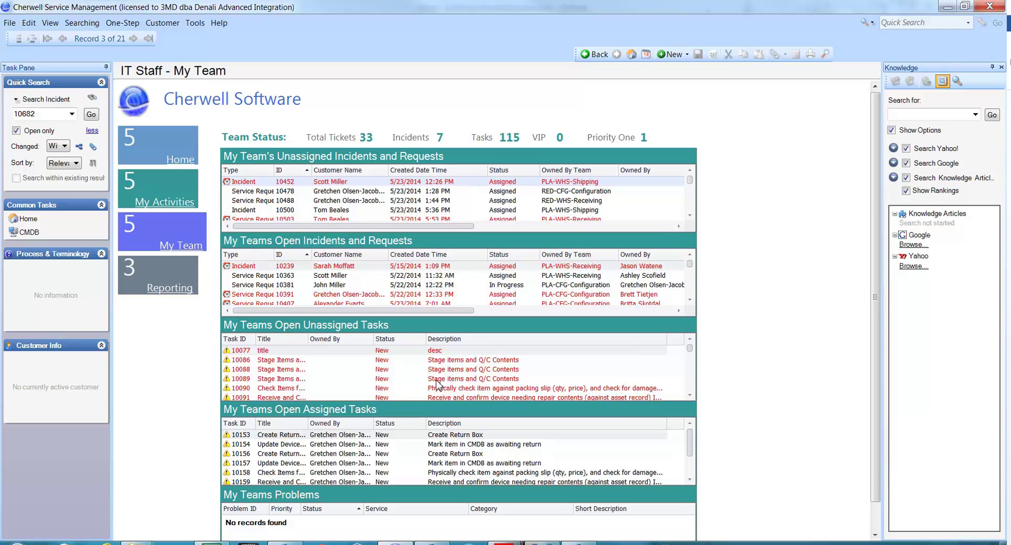
left_click(237, 339)
double_click(282, 389)
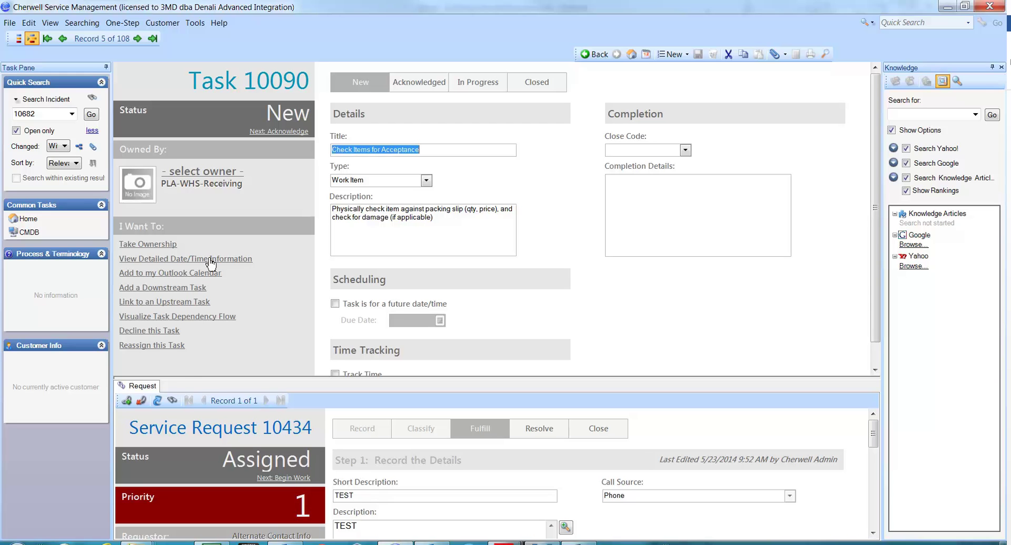
Step: Take ownership of task 10090, save the record, and view its detailed date/time information
left_click(161, 246)
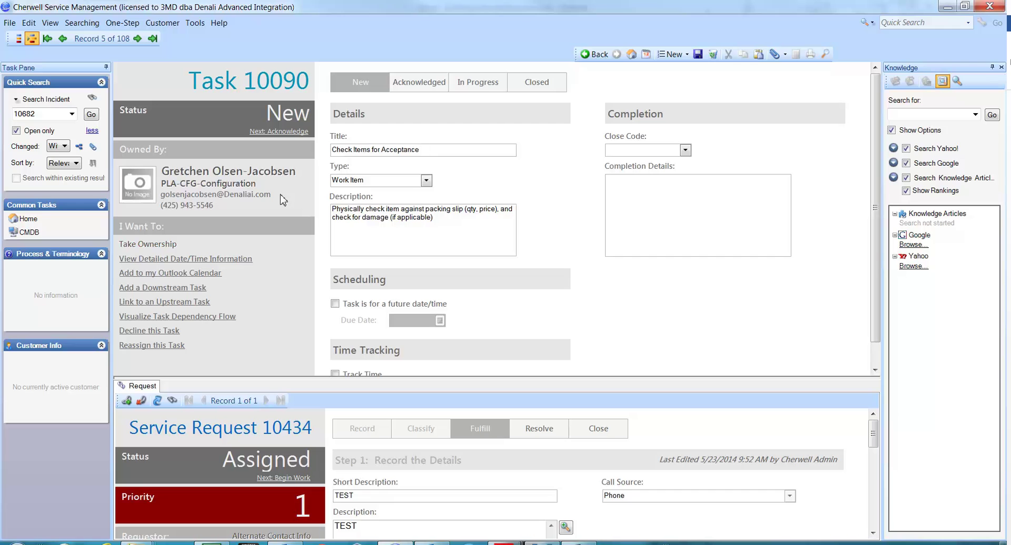
left_click(697, 54)
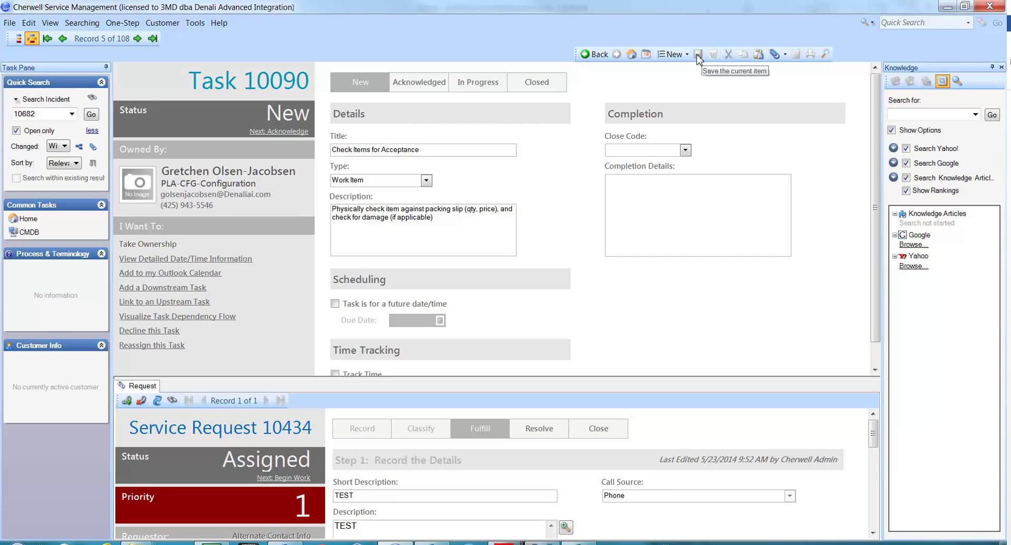
left_click(219, 259)
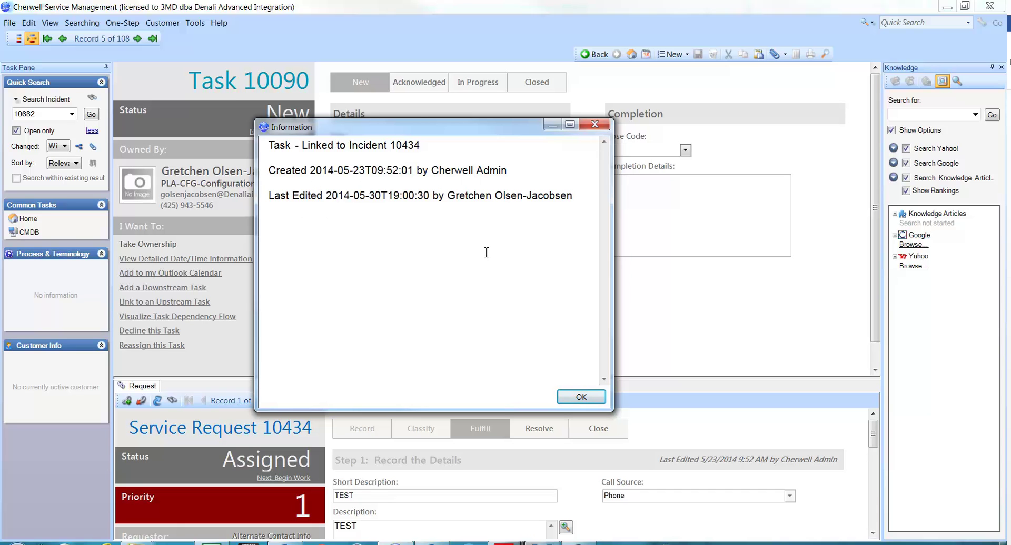
left_click(581, 397)
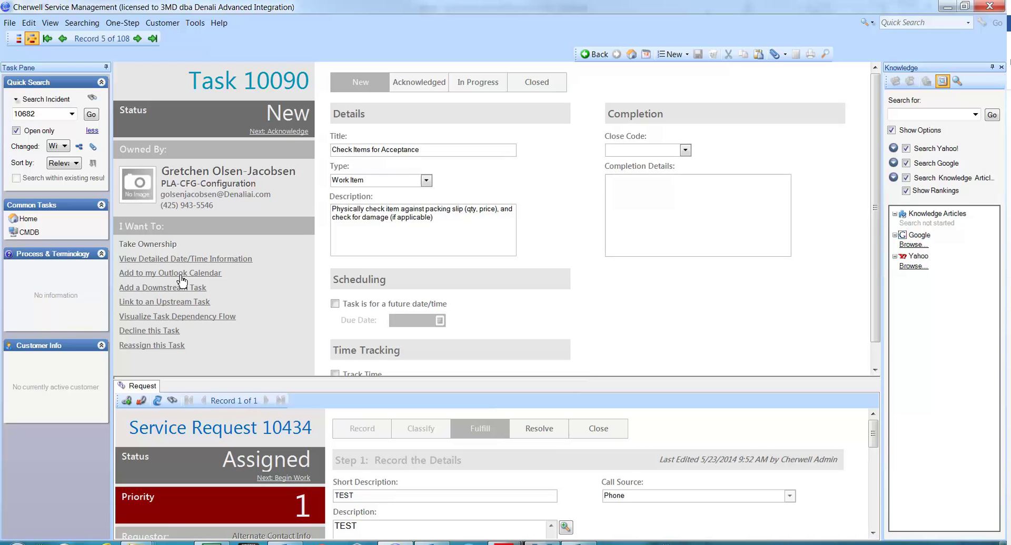
Step: Visualize the dependency flow of task 10090 and examine its upstream, downstream and sibling task link options
left_click(218, 317)
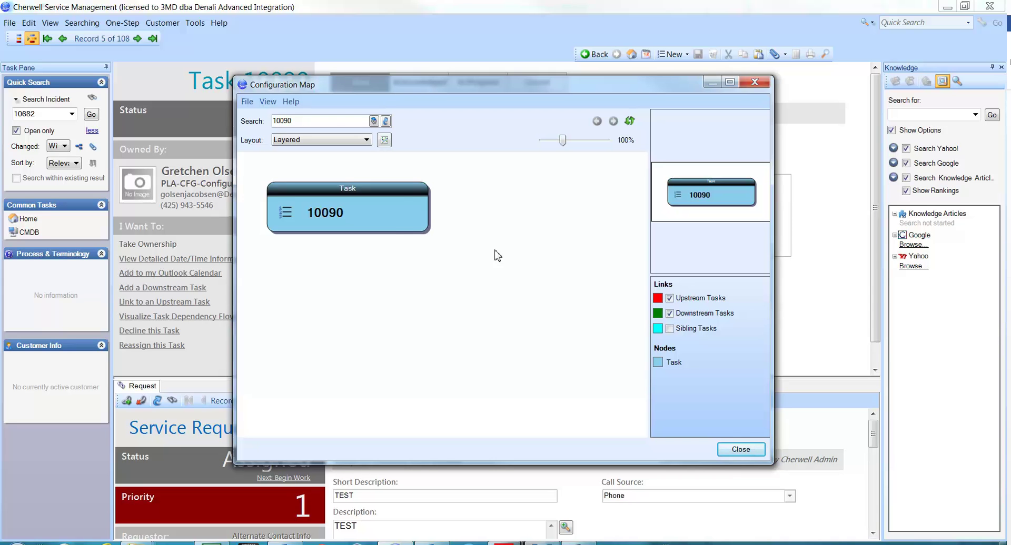
mouse_move(376, 221)
left_click(669, 298)
left_click(669, 313)
left_click(669, 328)
left_click(745, 450)
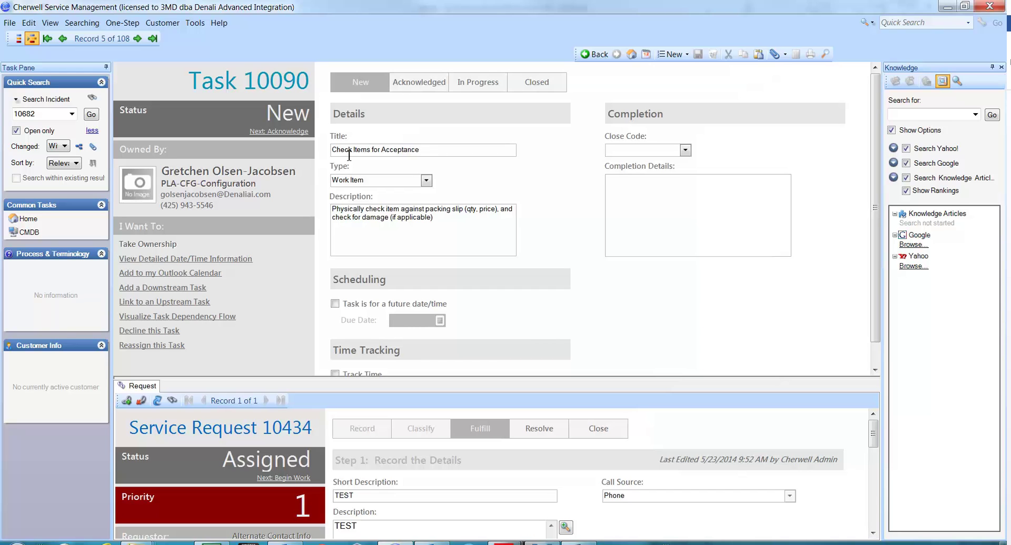
Step: Set task 10090 to Acknowledged, save it, and return to the home dashboard
left_click(299, 132)
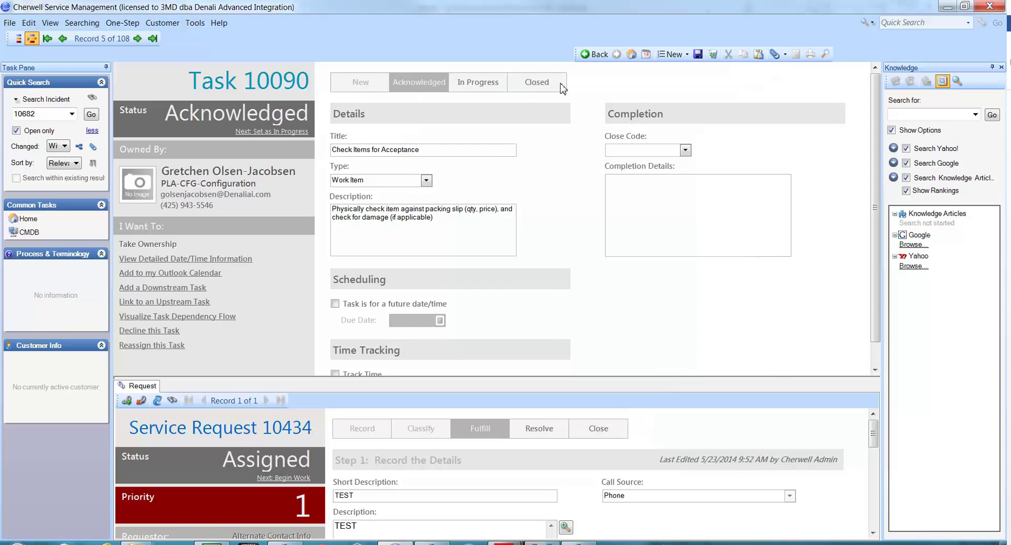
left_click(698, 55)
left_click(631, 55)
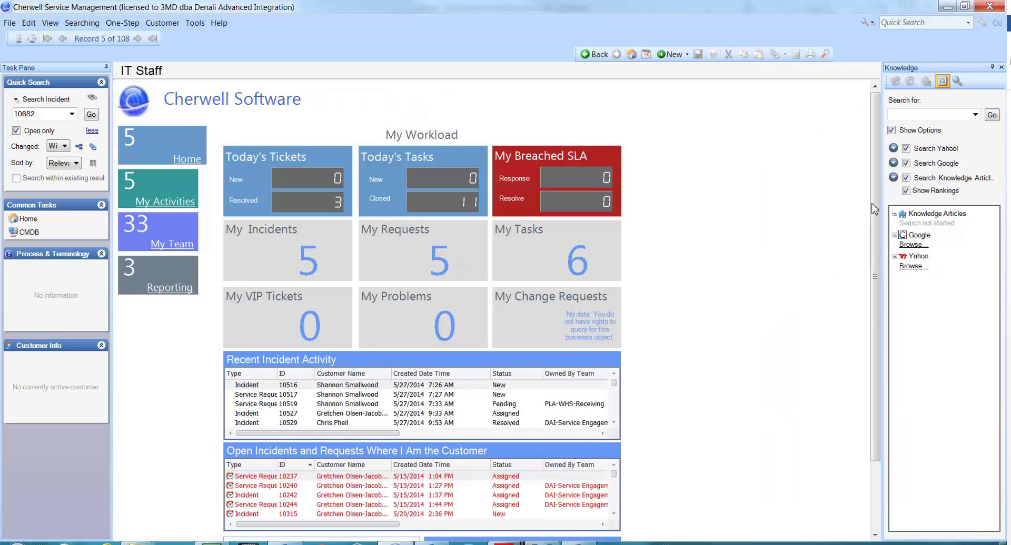
Step: Reopen task 10090 from the My Tasks list and set its status to In Progress
left_click_drag(875, 209, 870, 332)
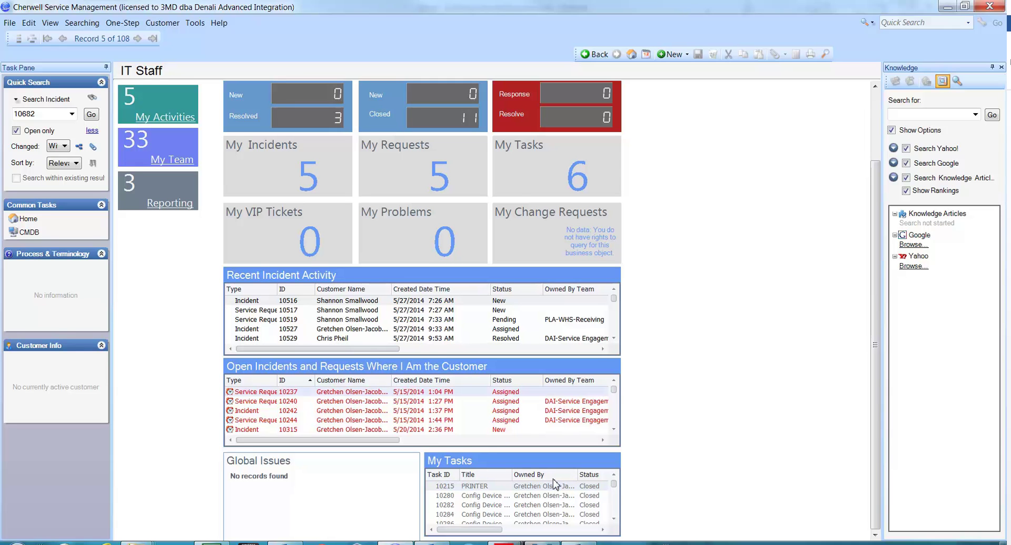
left_click_drag(614, 485, 617, 497)
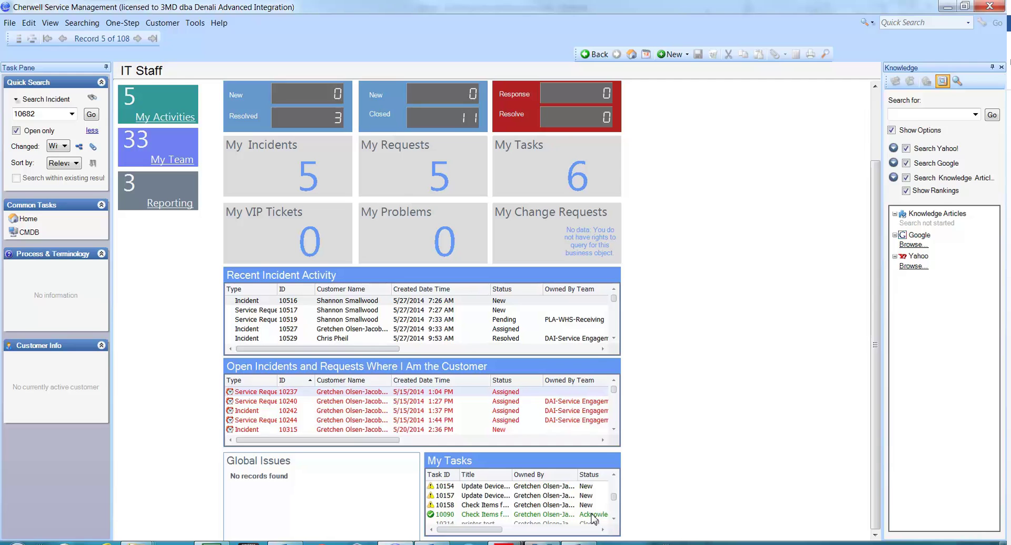
double_click(554, 516)
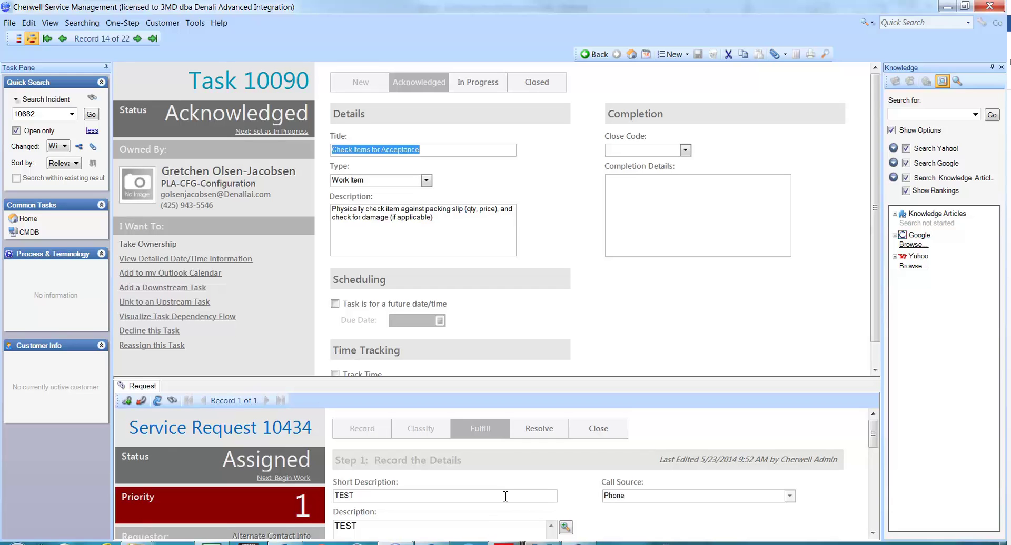
left_click(287, 132)
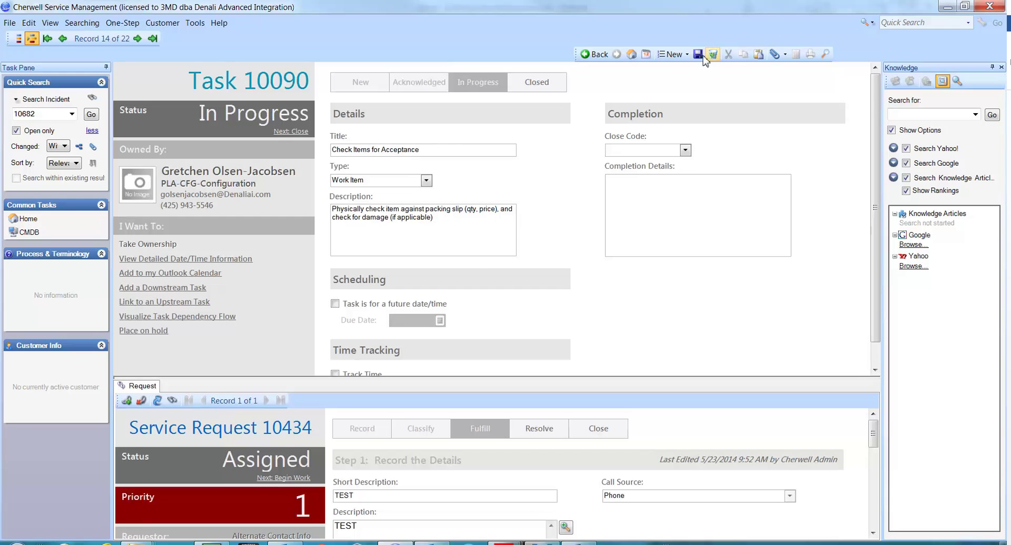
Step: Start closing task 10090 to bring up the close code choice, and cancel it
left_click(295, 132)
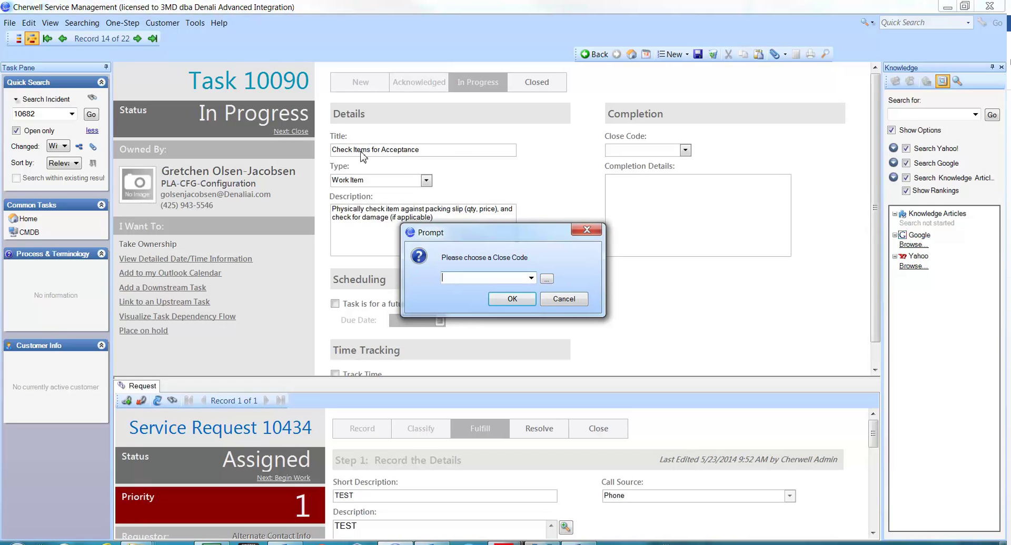
left_click(571, 301)
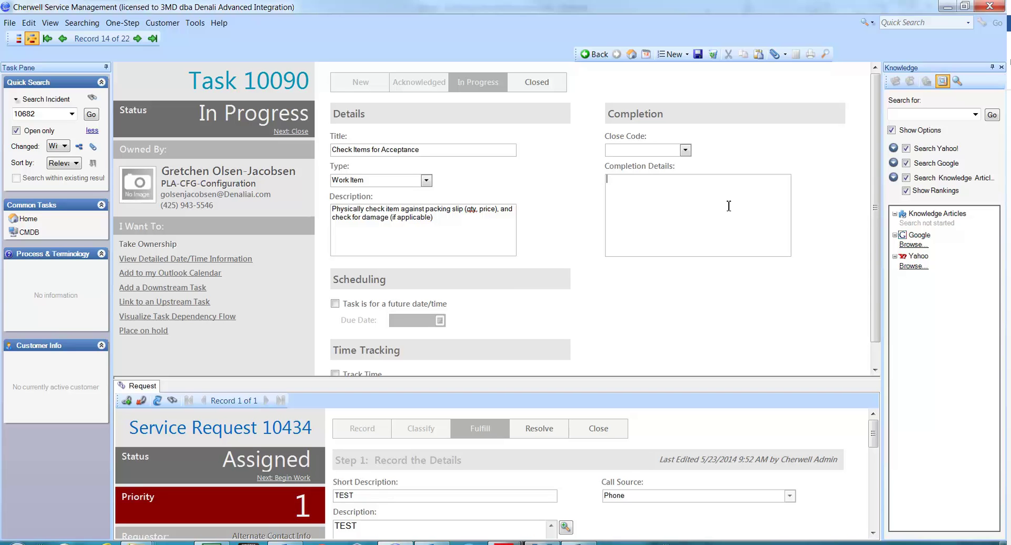
Step: Enter the completion details "all items checked and verified." on task 10090 and close it with the close code Completed
type("all items checked and verified.")
left_click(288, 133)
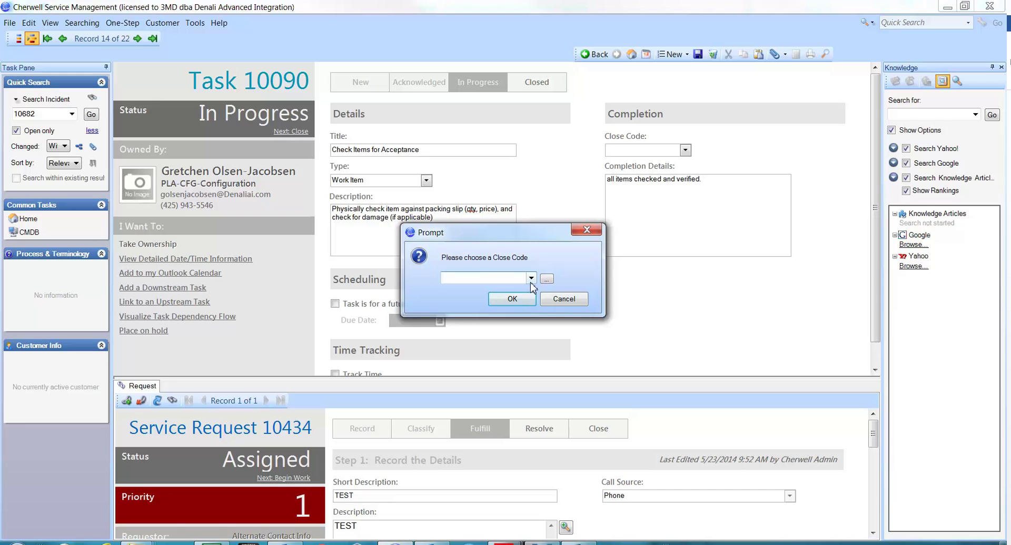
left_click(531, 278)
left_click(519, 289)
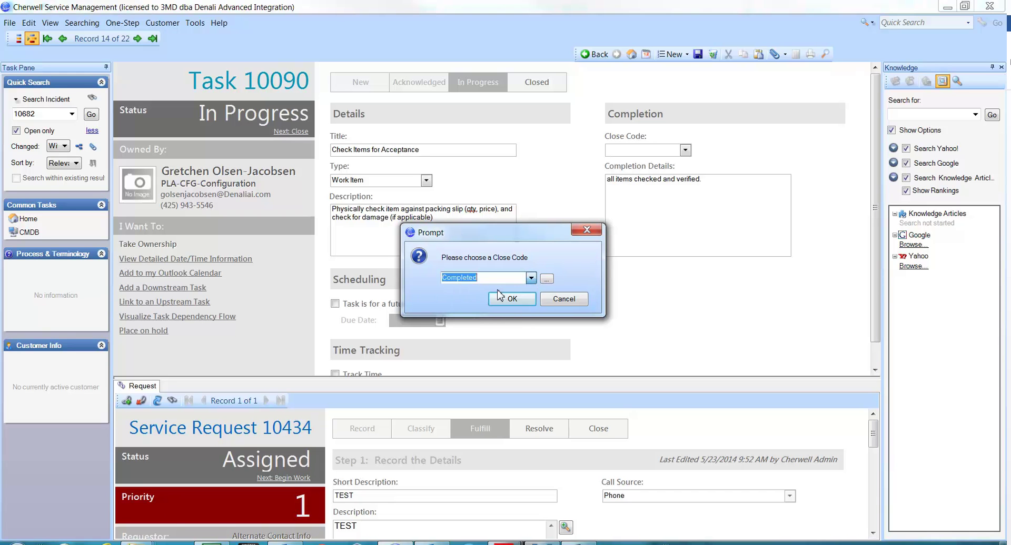
left_click(511, 299)
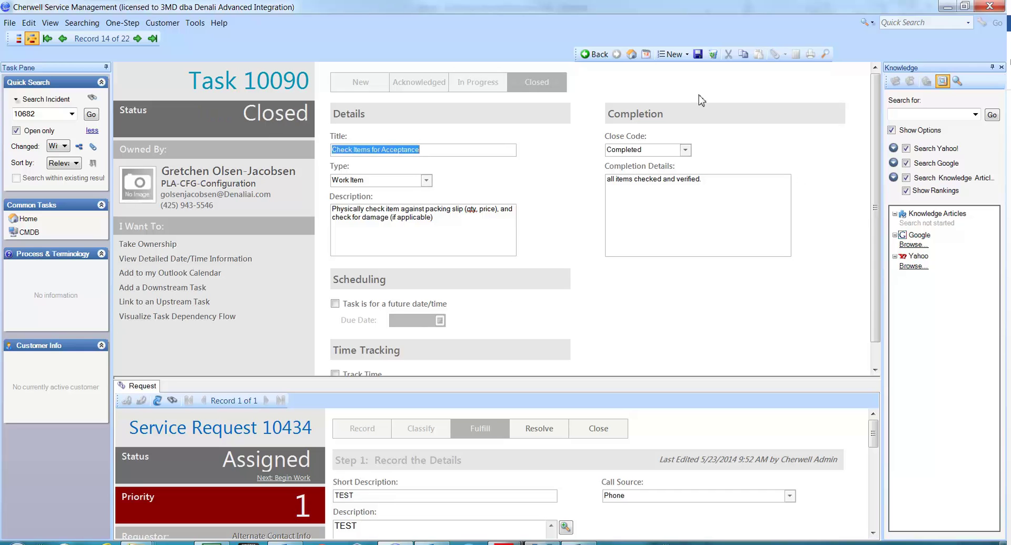
Step: Save task 10090 and go through the home dashboard to the My Team dashboard
left_click(698, 55)
left_click(633, 54)
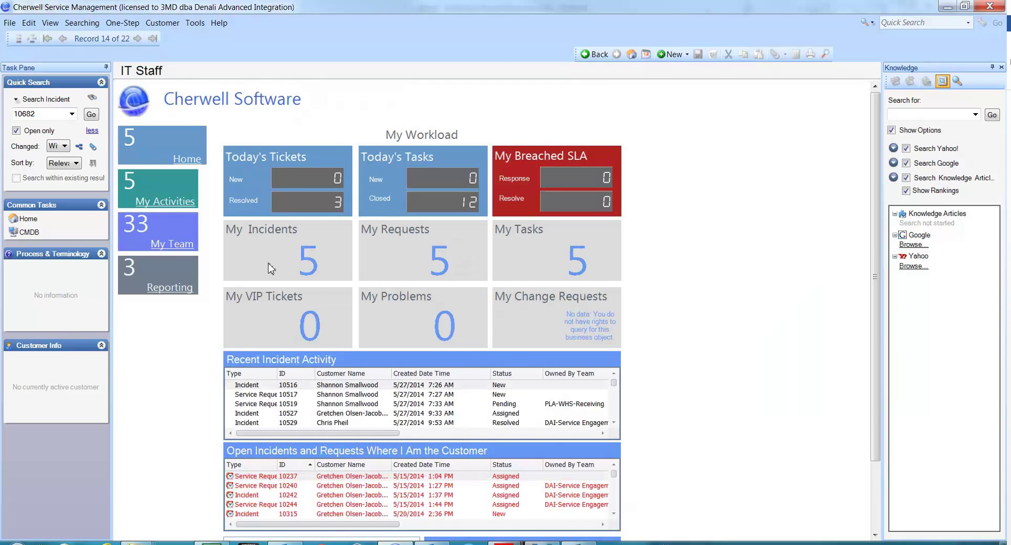
left_click(173, 245)
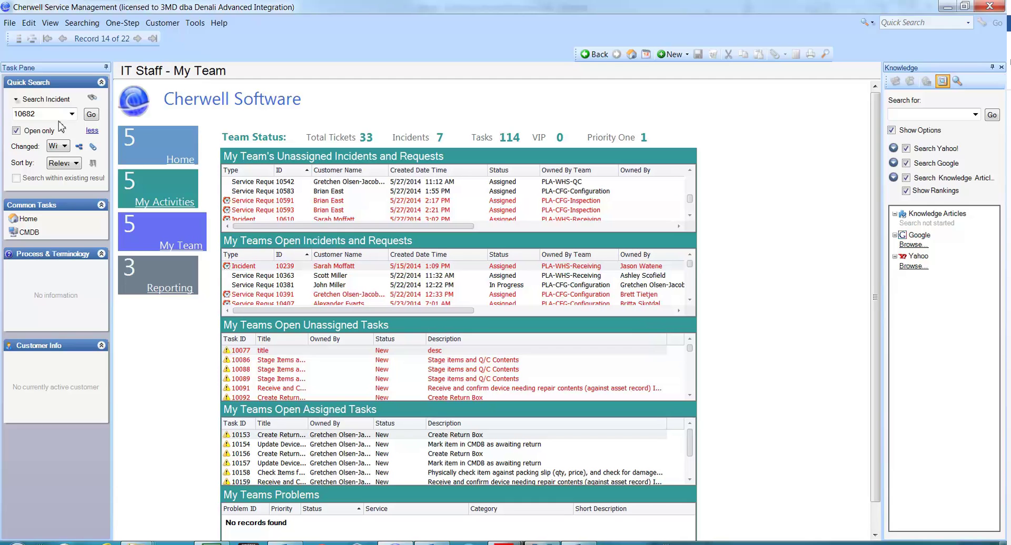
Step: Search for incident 10685 and show its tasks, enlarging the lower section and widening the task detail area
left_click_drag(59, 114, 5, 108)
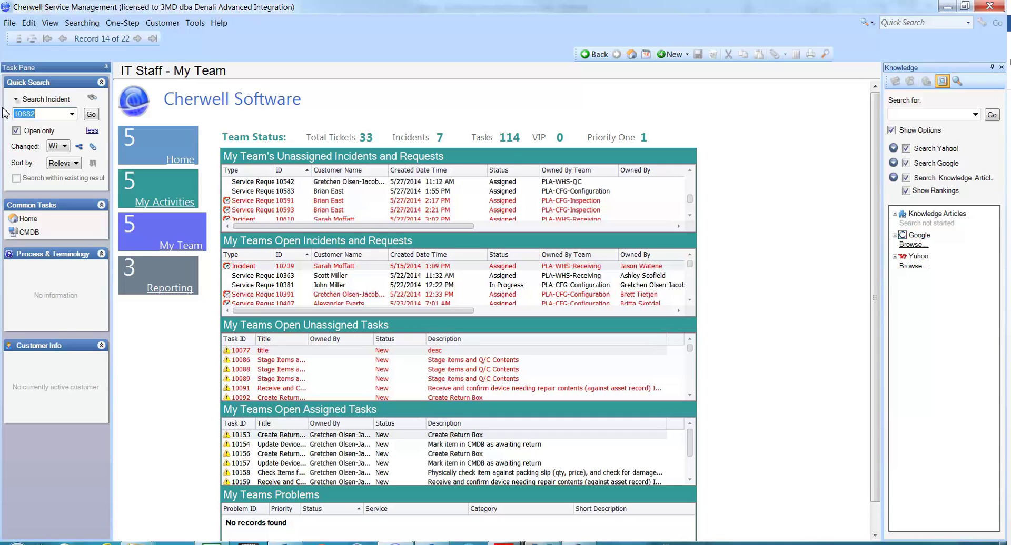
type("10685")
left_click(91, 115)
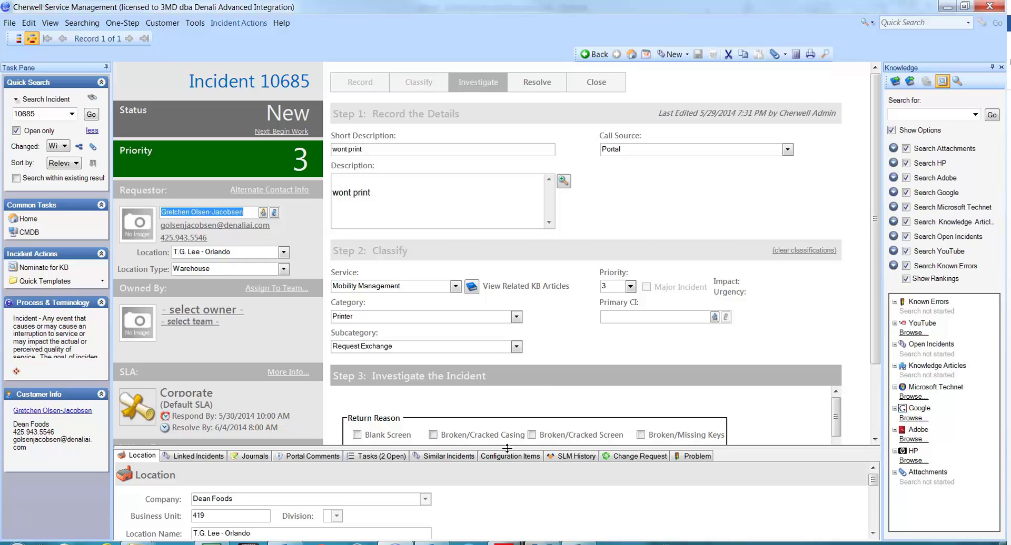
left_click_drag(501, 447, 548, 267)
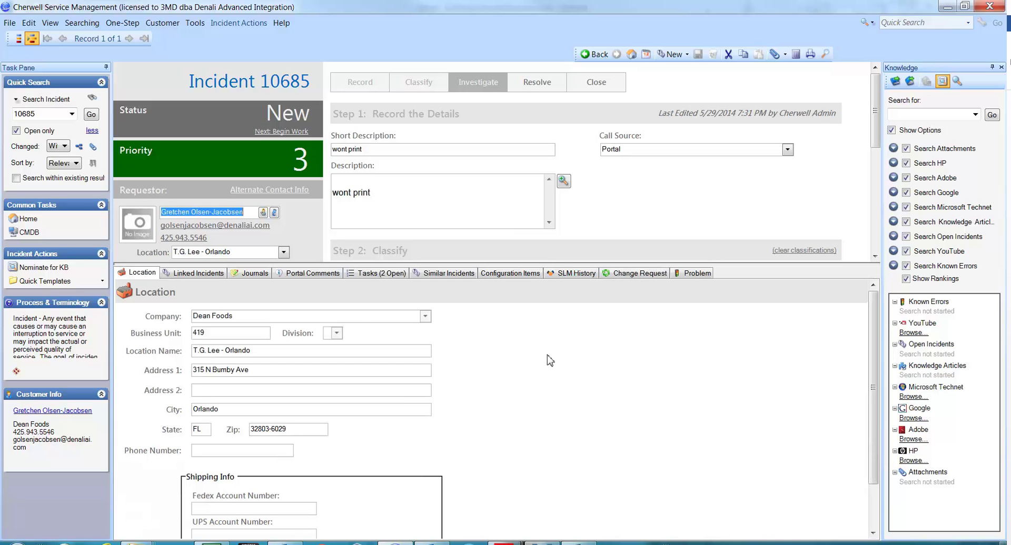
left_click(391, 274)
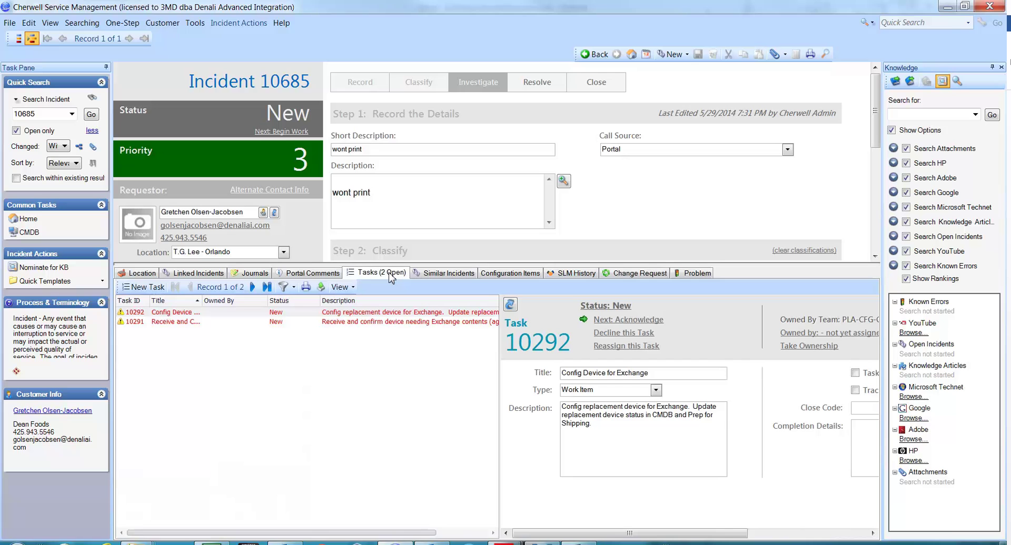
left_click_drag(500, 381, 349, 382)
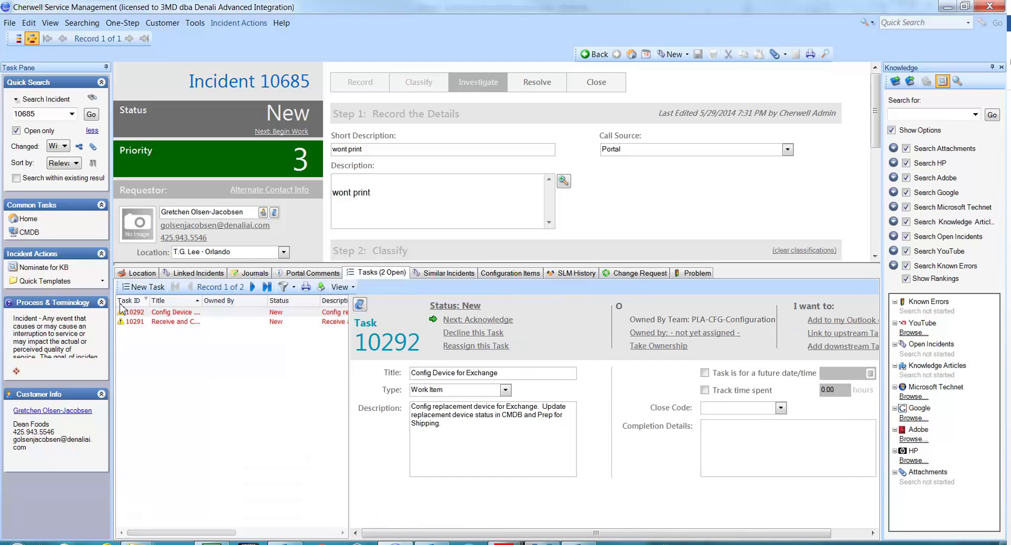
left_click_drag(352, 381, 378, 376)
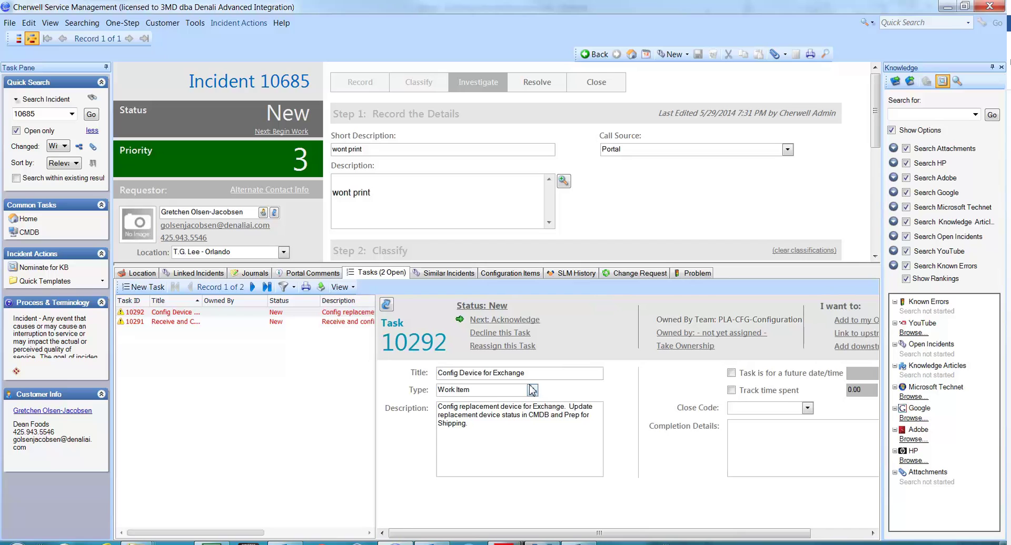
Step: Take ownership of the Config Device for Exchange task 10292 and advance it through Acknowledged to In Progress
left_click(189, 316)
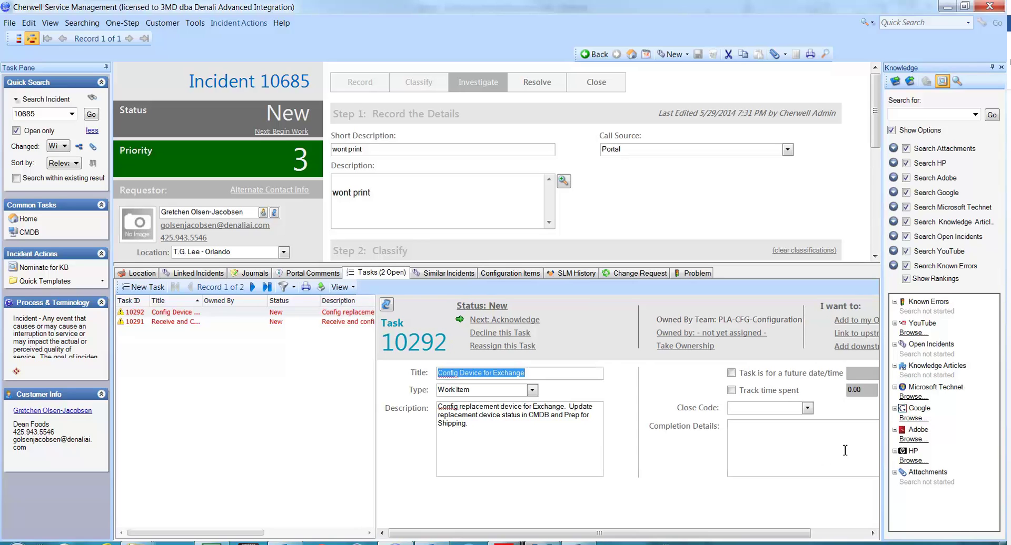
left_click_drag(776, 538, 805, 522)
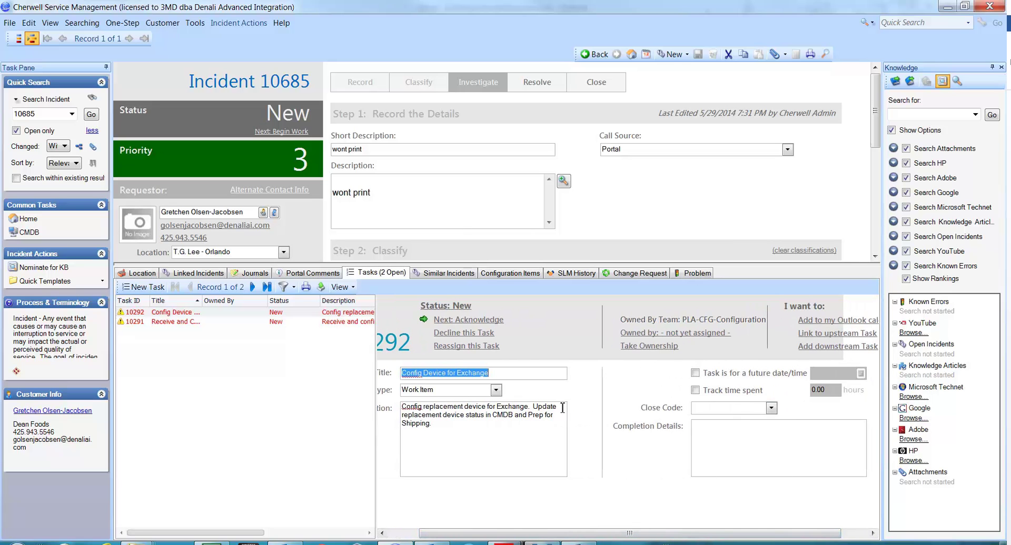
left_click(653, 347)
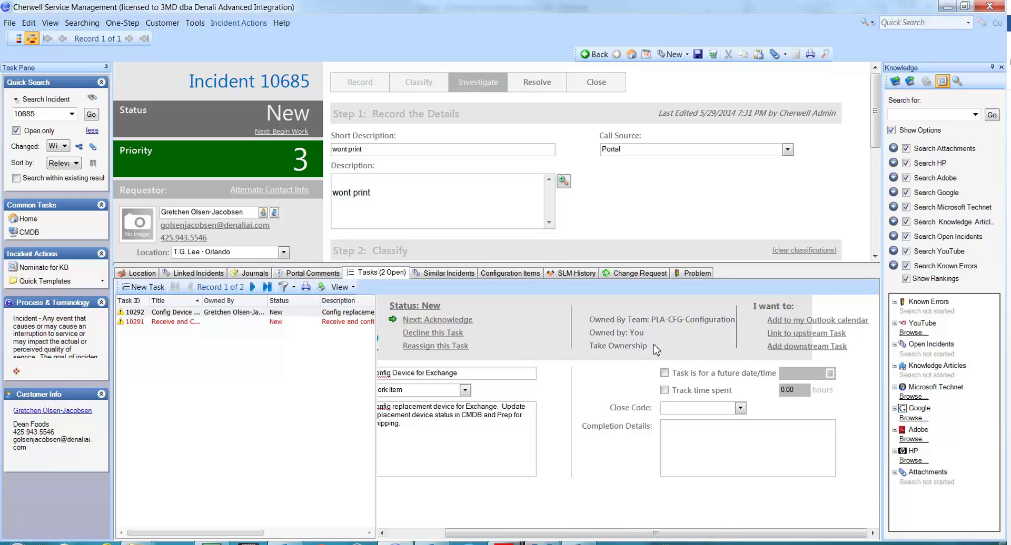
left_click(451, 322)
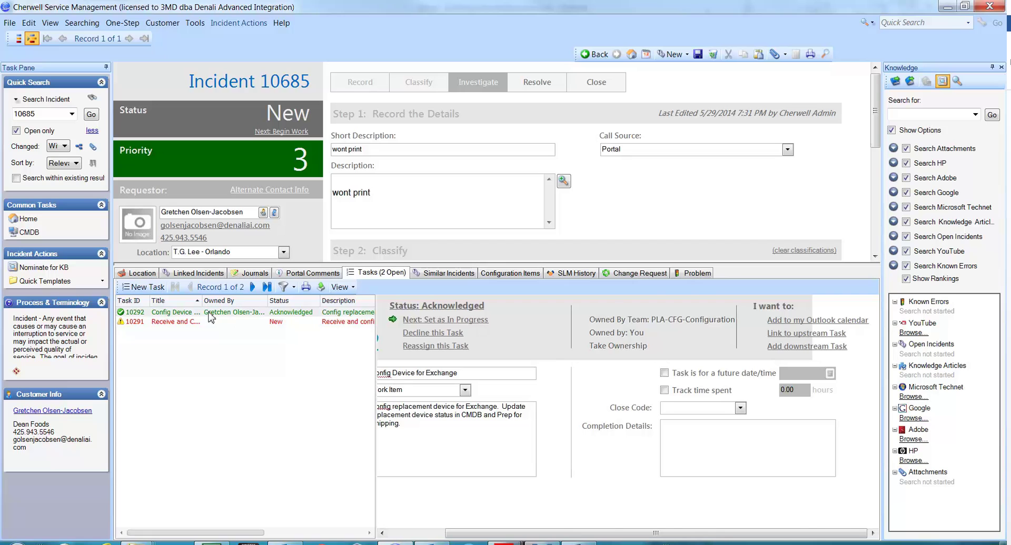
left_click(447, 321)
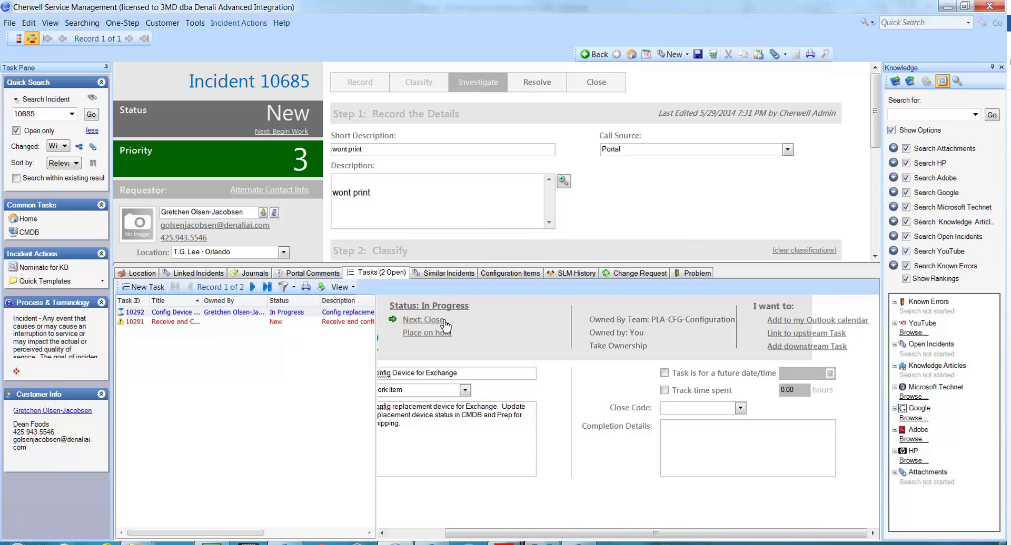
Step: Take ownership of the Receive and Confirm Device task, advance it through Acknowledged to In Progress, and save the incident
left_click(354, 322)
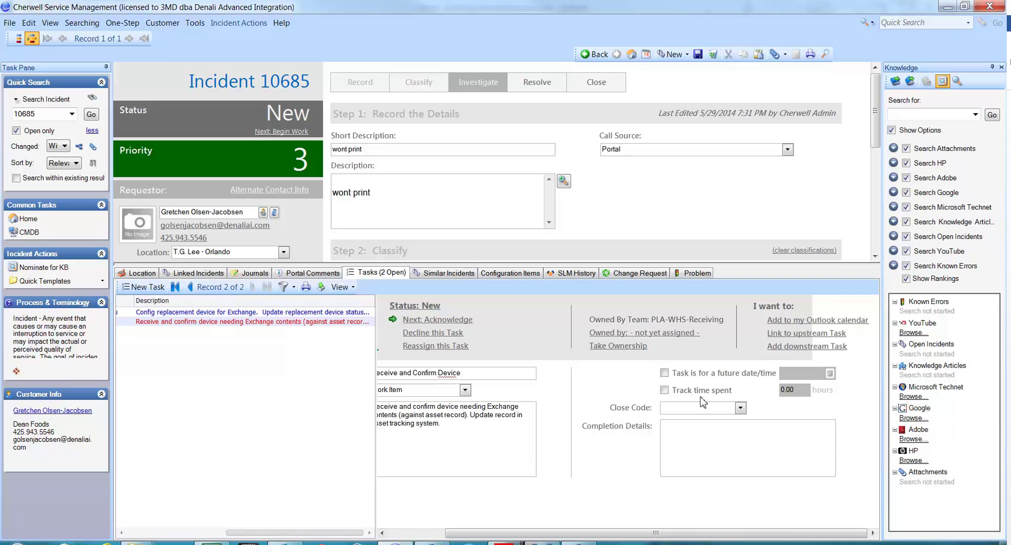
left_click(631, 347)
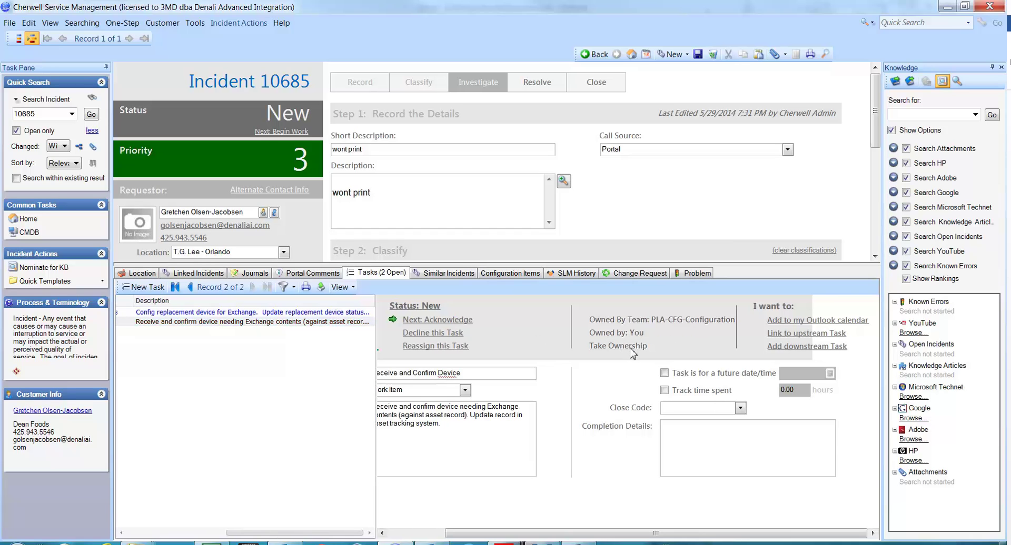
left_click(464, 321)
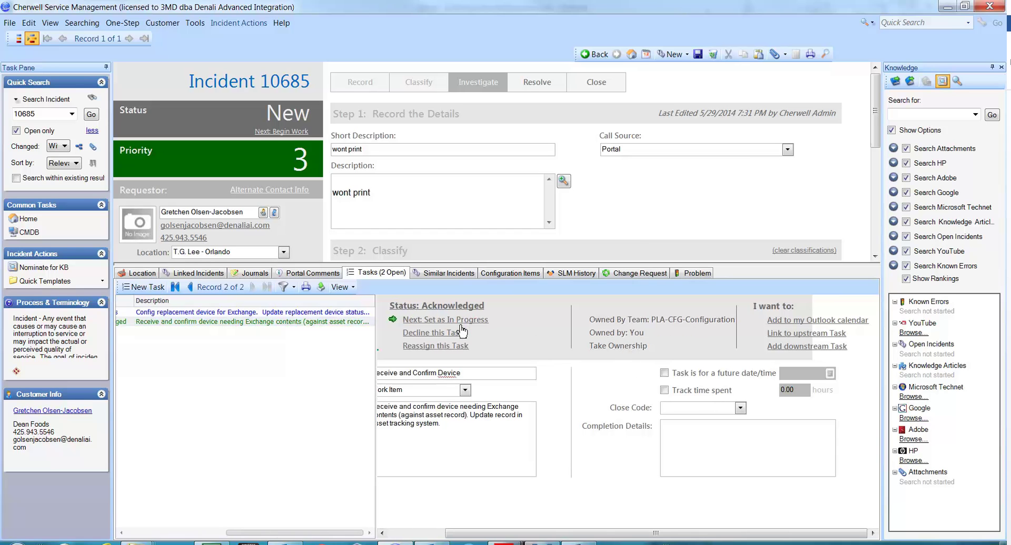
left_click(465, 320)
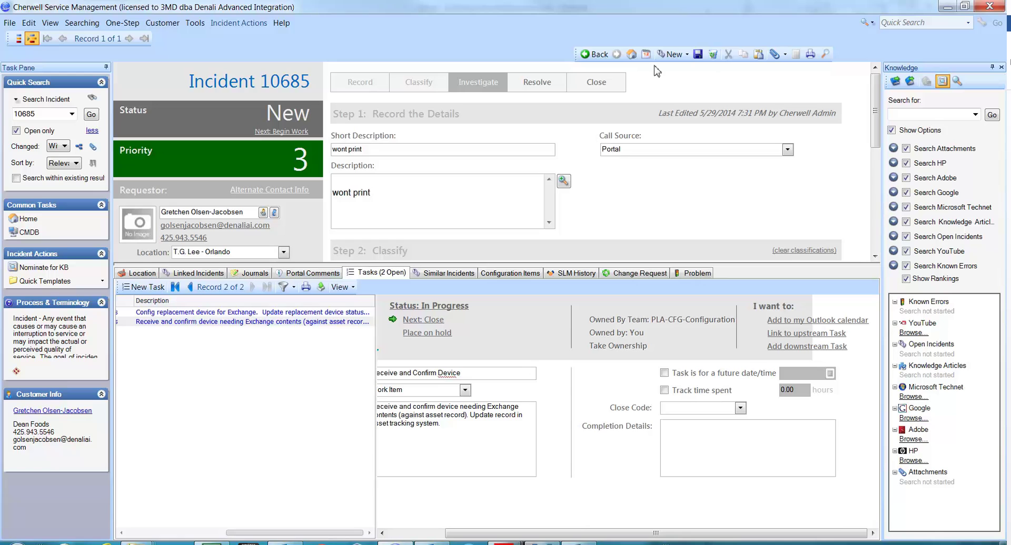
left_click(699, 56)
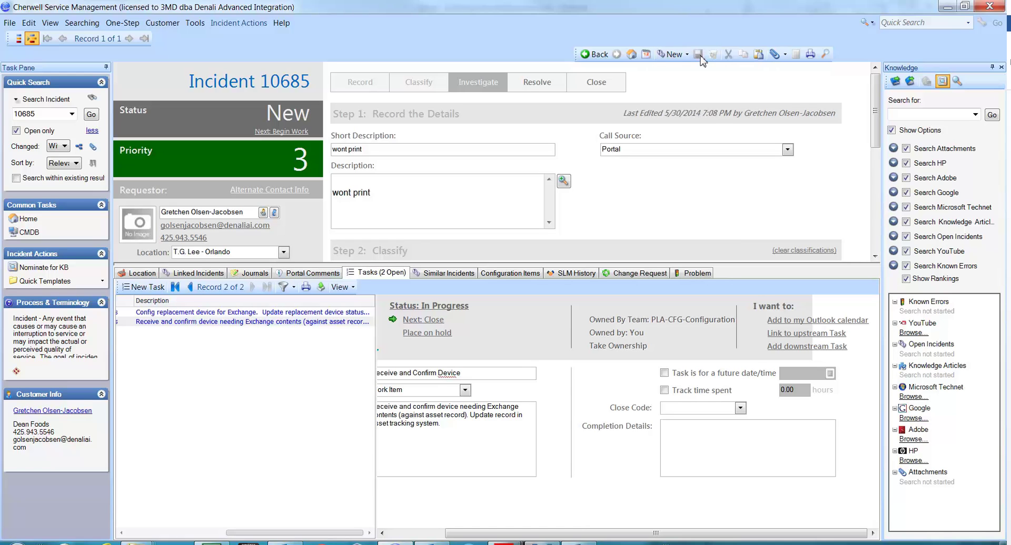
Step: Return to the home dashboard and look through the My Tasks list
left_click(631, 54)
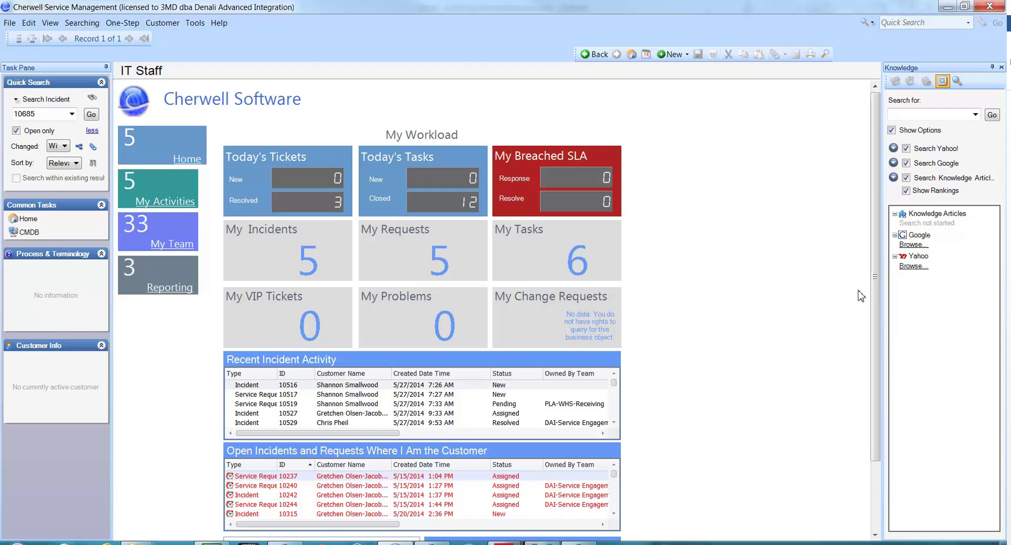
left_click_drag(875, 273, 878, 371)
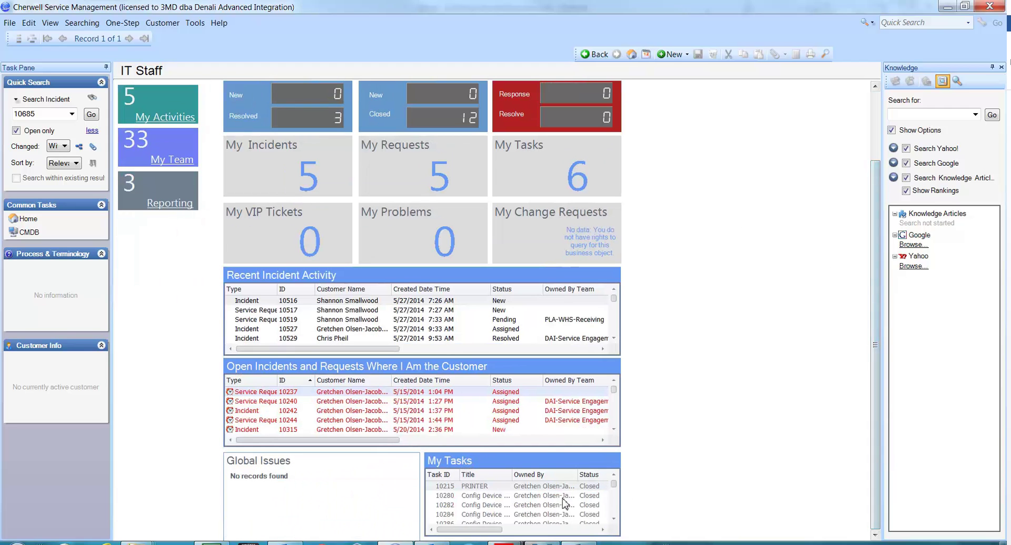
left_click_drag(615, 486, 621, 511)
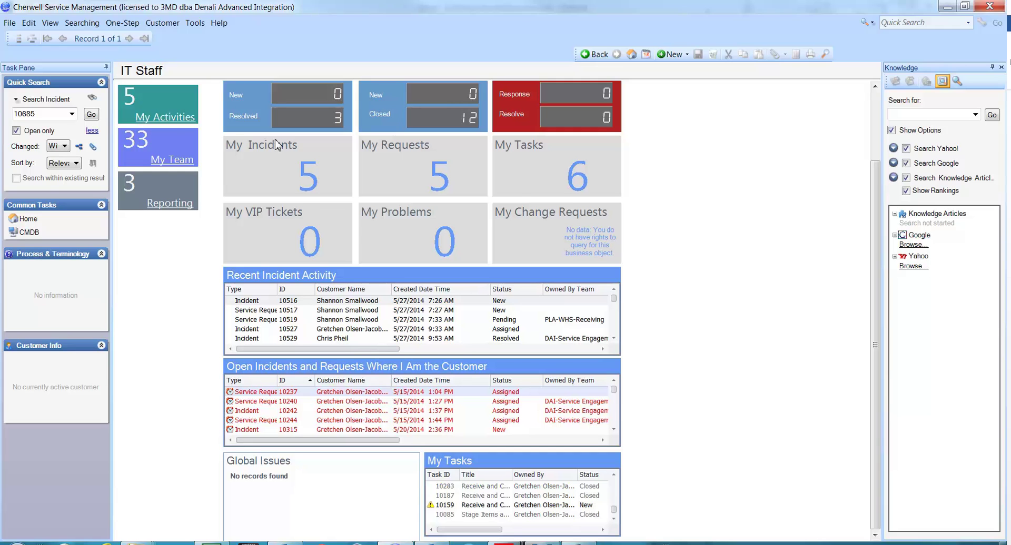
Step: Reopen incident 10685 with the quick search and show its tasks in an enlarged lower section
left_click(91, 116)
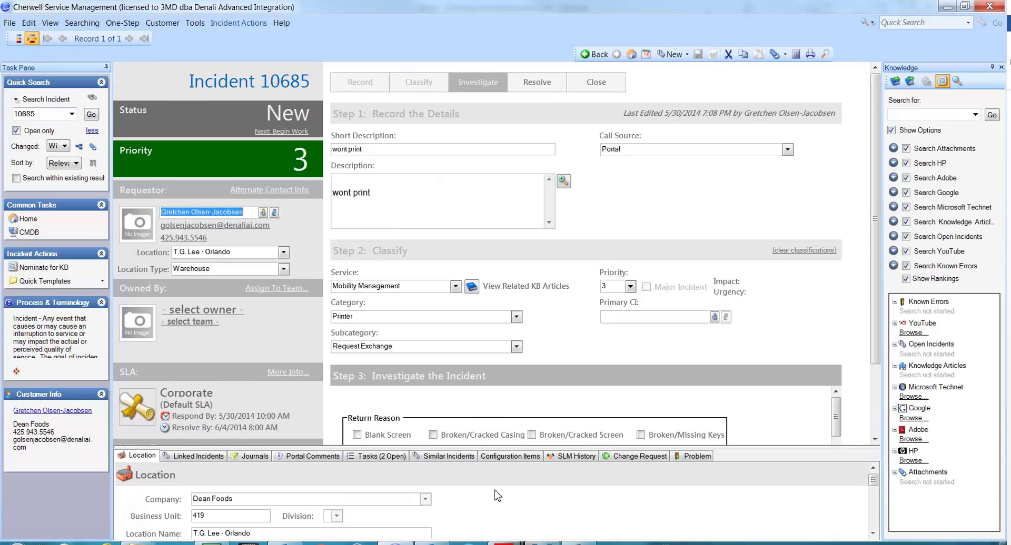
left_click(394, 457)
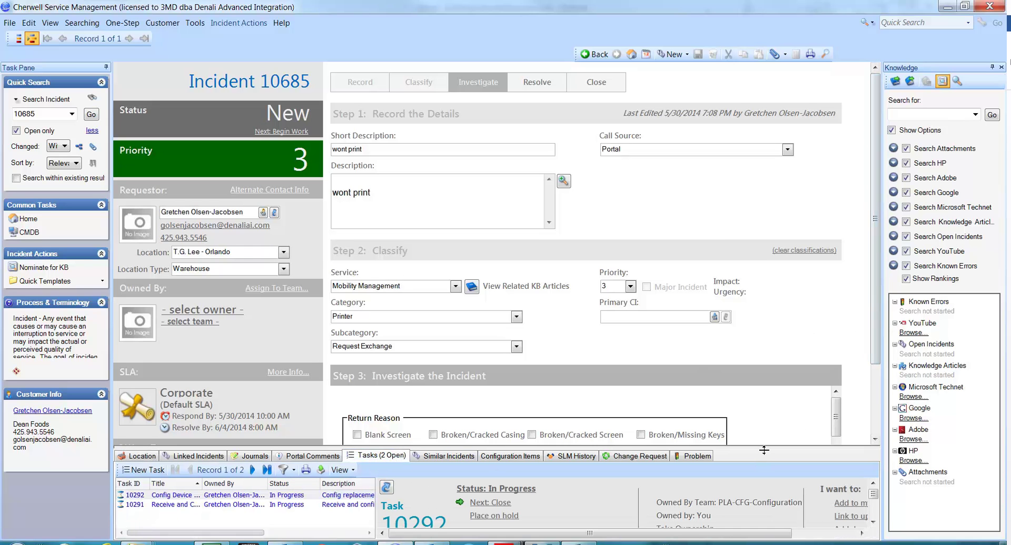
left_click_drag(764, 449, 778, 230)
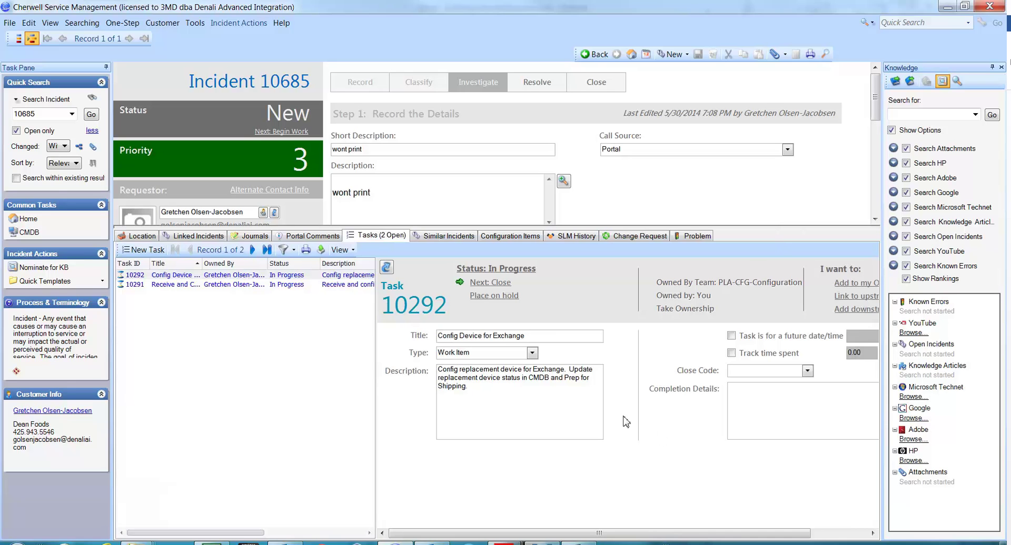
Step: Enter the completion details "config complete ready to shipp" on task 10292 and close it with the close code Completed
left_click(801, 404)
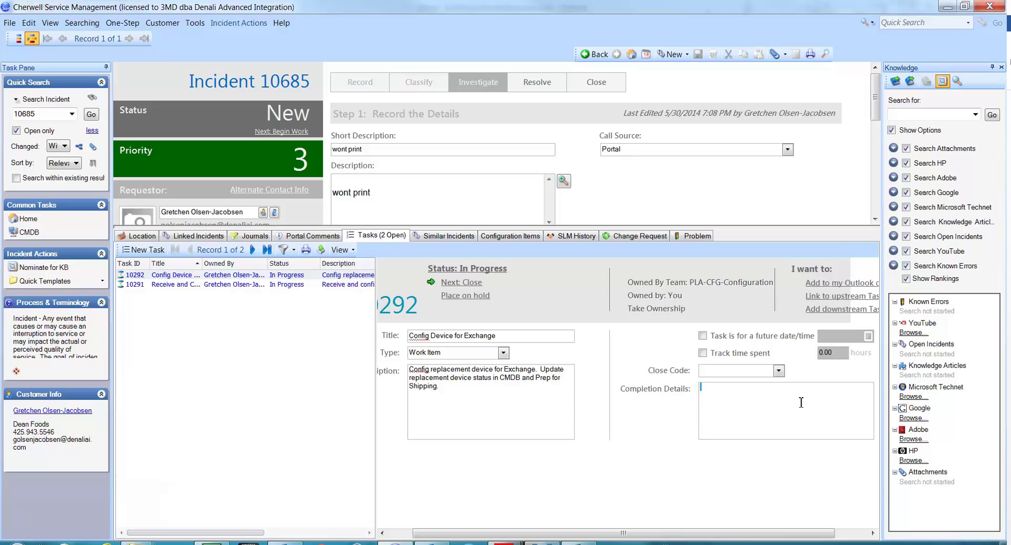
type("config complete ready to shipp")
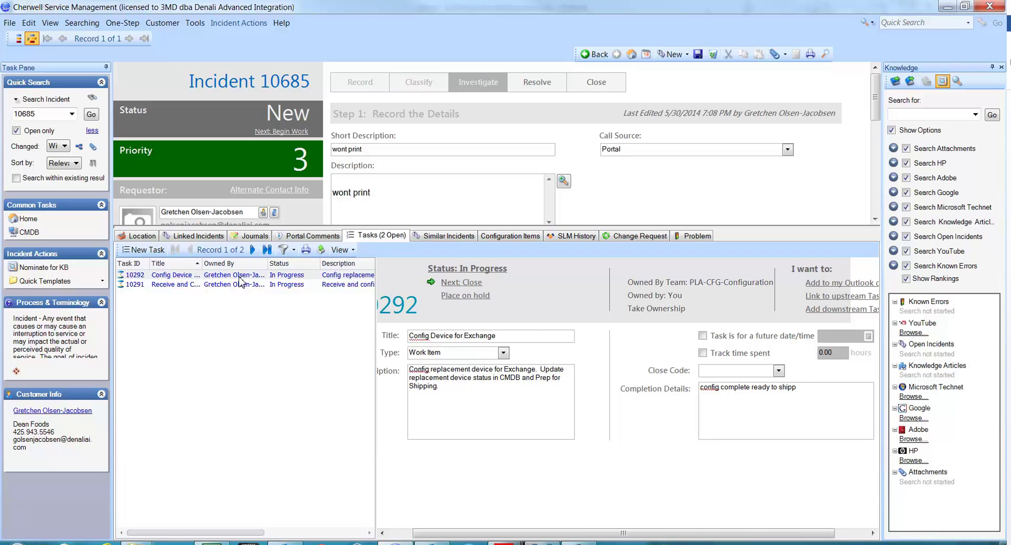
left_click(472, 283)
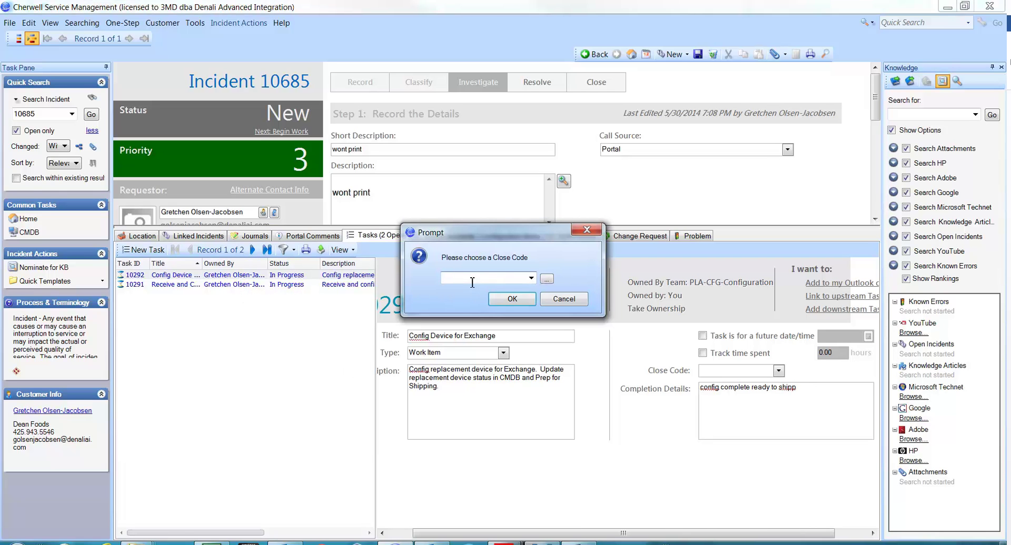
left_click(531, 279)
left_click(521, 289)
left_click(512, 304)
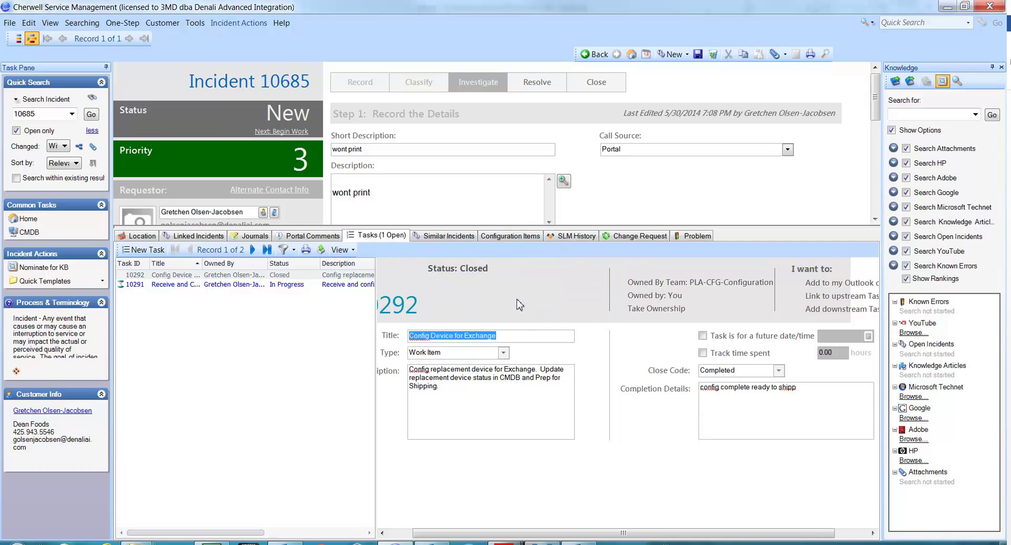
Step: Enter the completion details "Received device confirmed need for replacement" on task 10291 and close it with the close code Completed
left_click(339, 286)
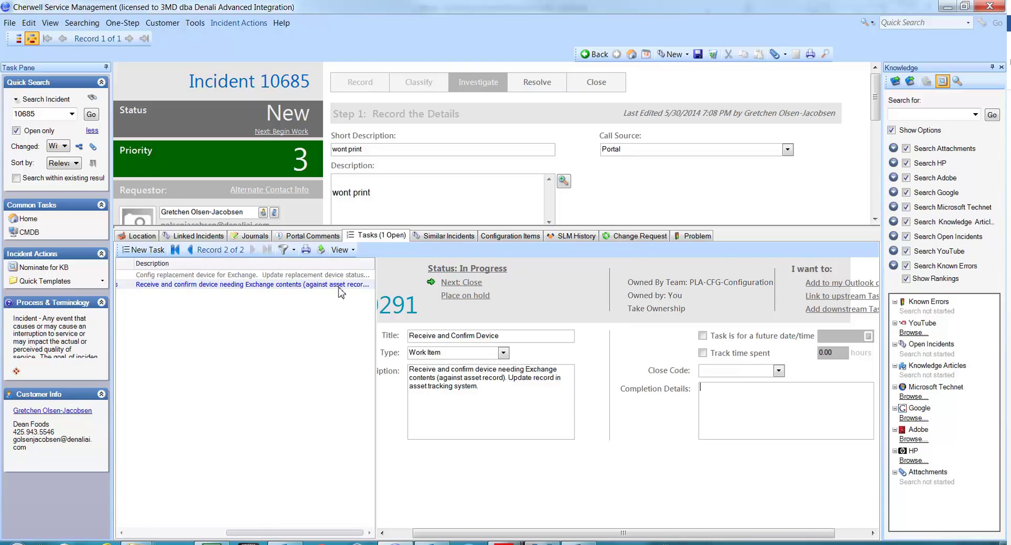
left_click(781, 410)
type("Received device confirmed need for replacement")
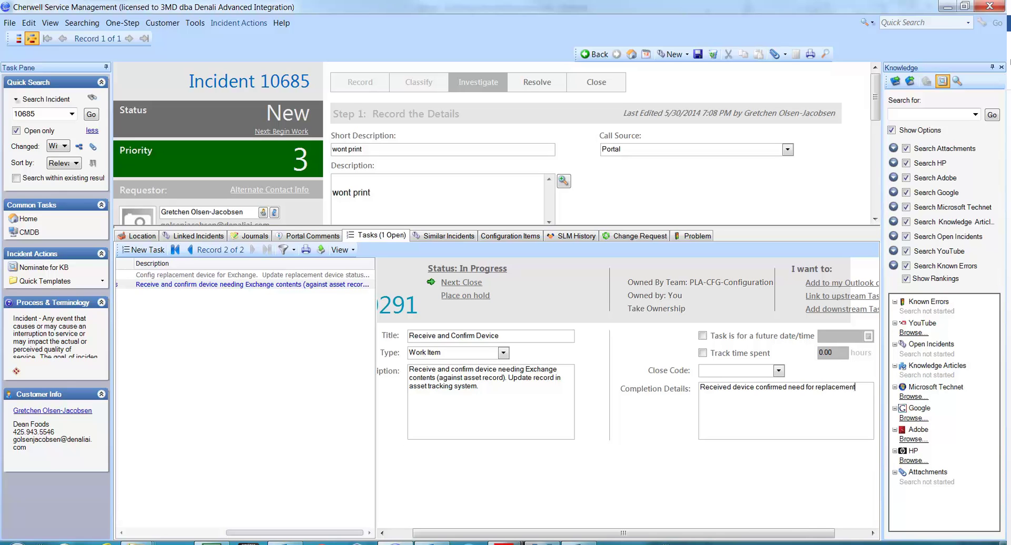
left_click(449, 286)
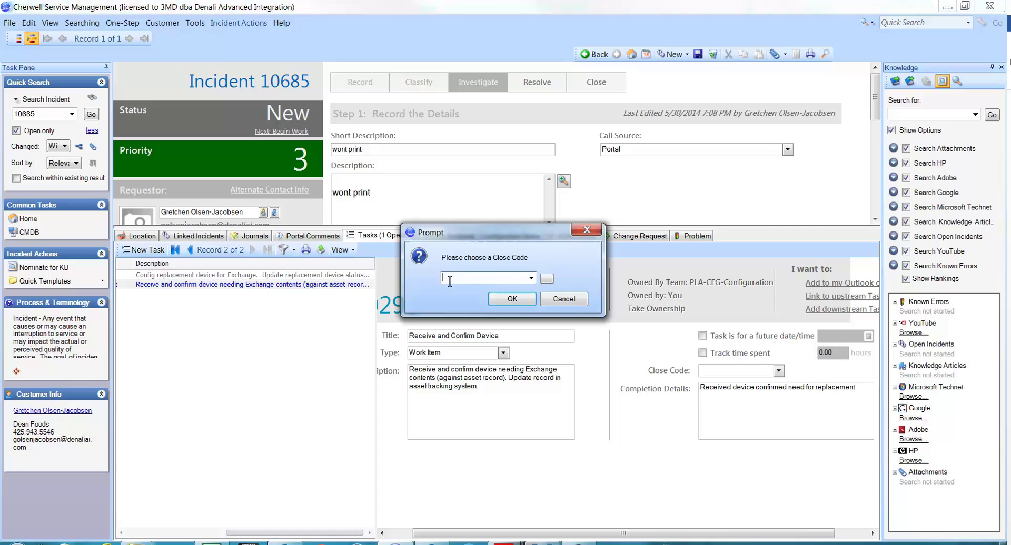
left_click(532, 278)
left_click(524, 288)
left_click(531, 303)
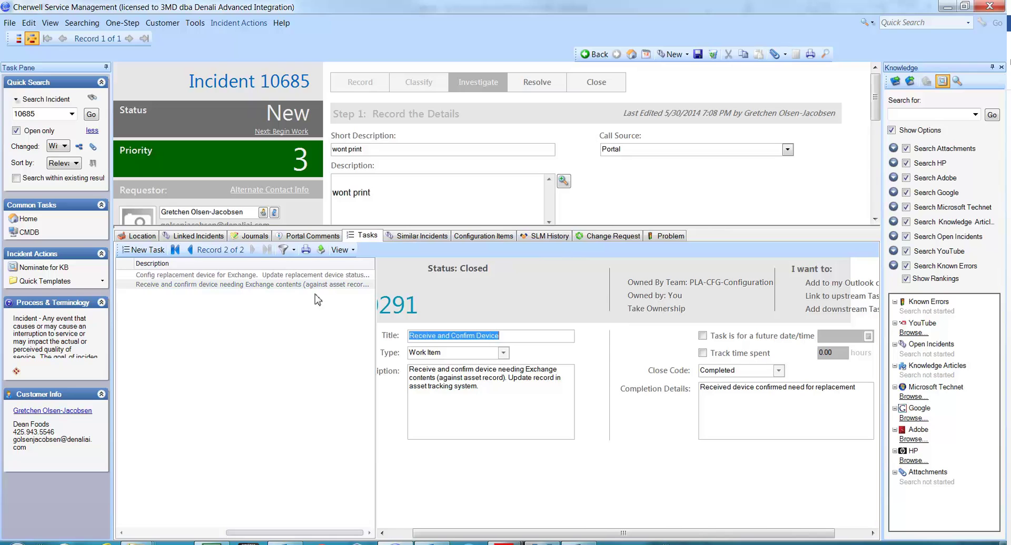
Step: Save incident 10685 and review its linked incidents, location, journals, portal comments and tasks
left_click(698, 55)
left_click(220, 243)
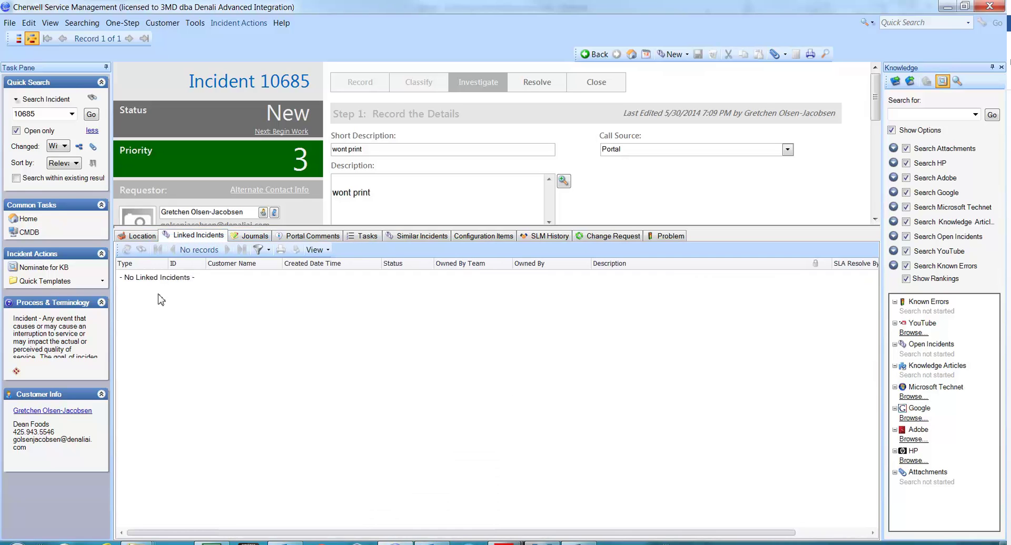
left_click(149, 237)
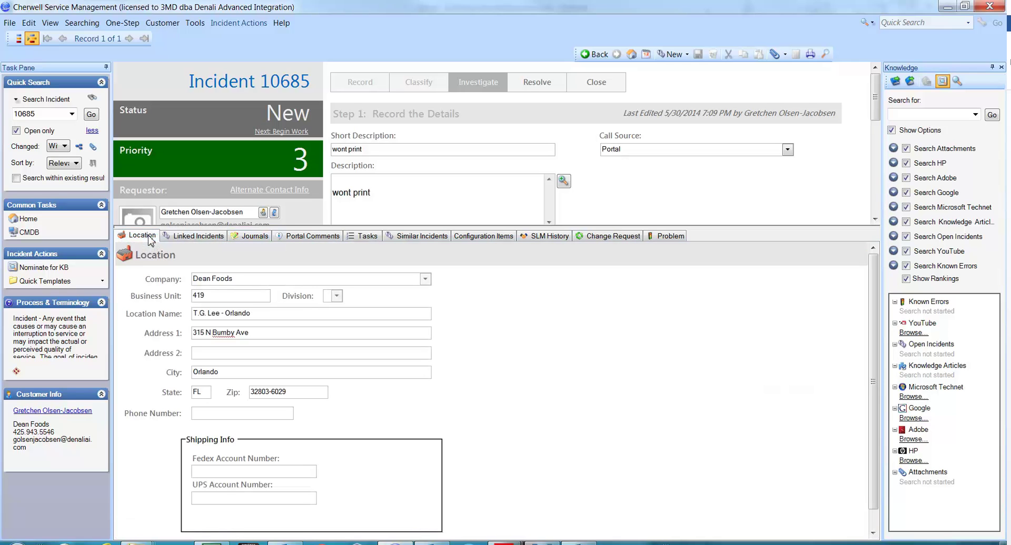
left_click(243, 238)
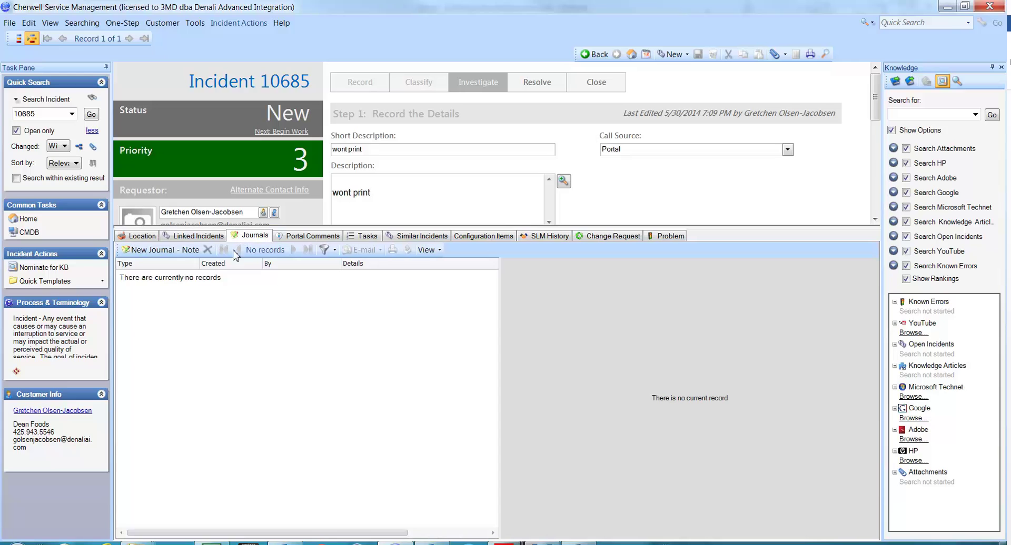
left_click(90, 213)
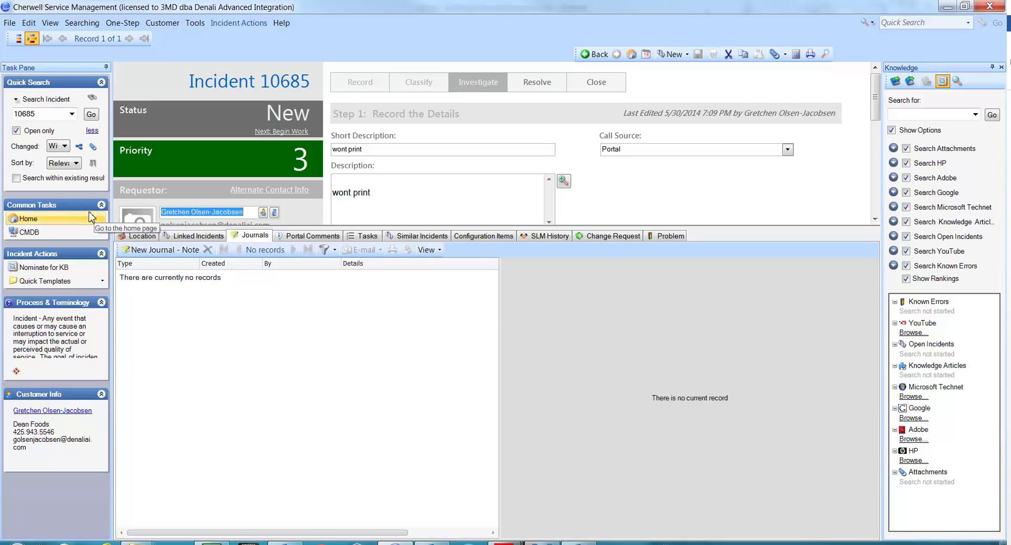
left_click(331, 238)
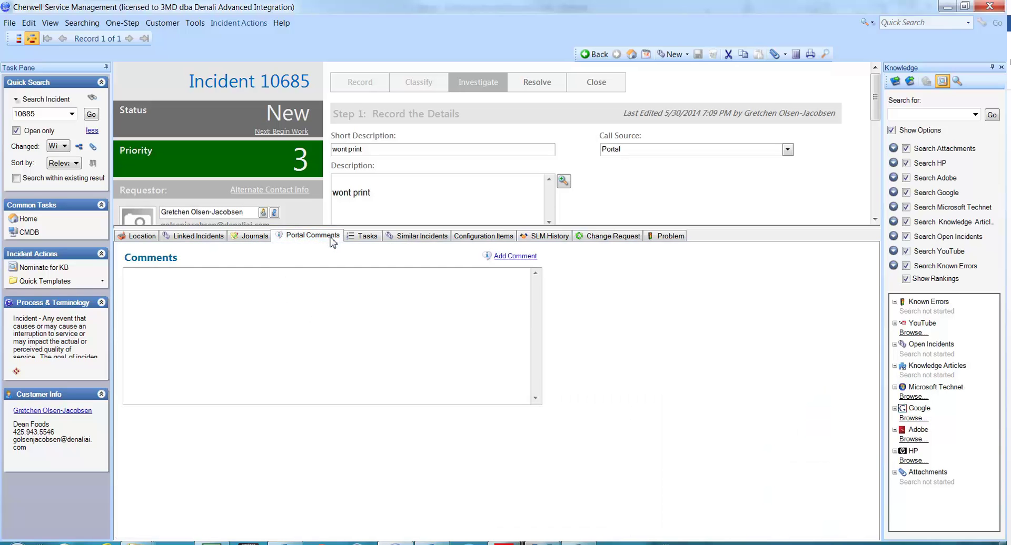
left_click(374, 242)
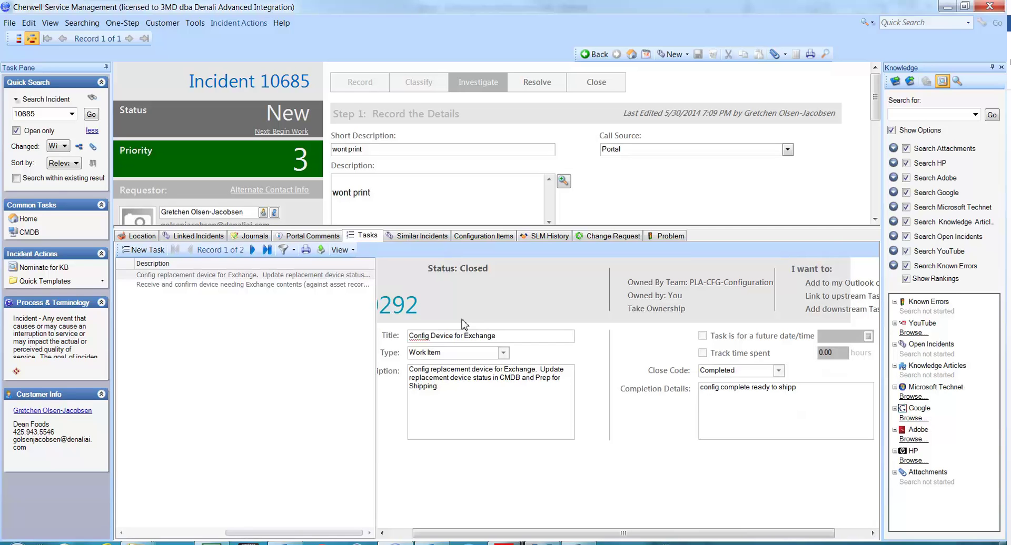
Step: Return to the home dashboard and open the online help contents
left_click(631, 55)
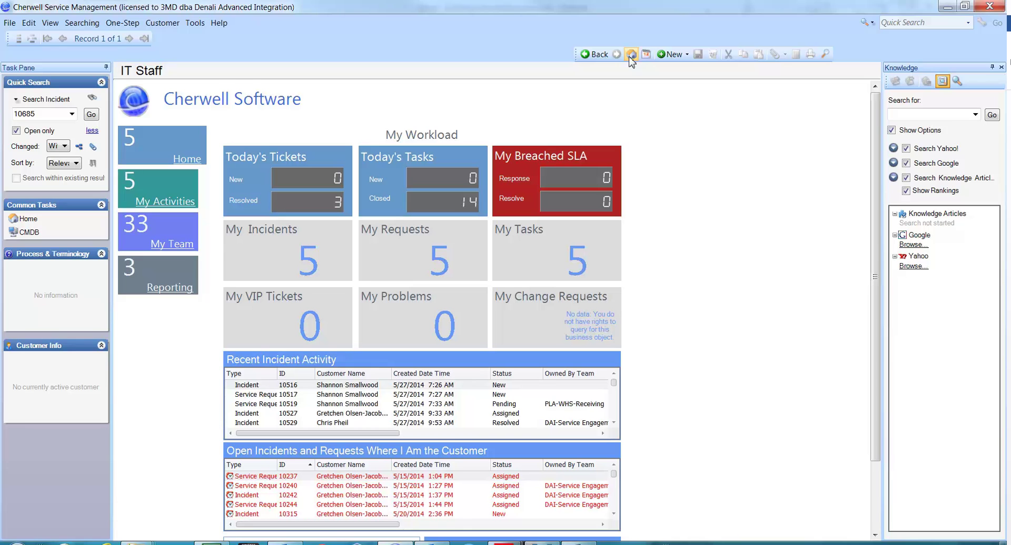
left_click(218, 23)
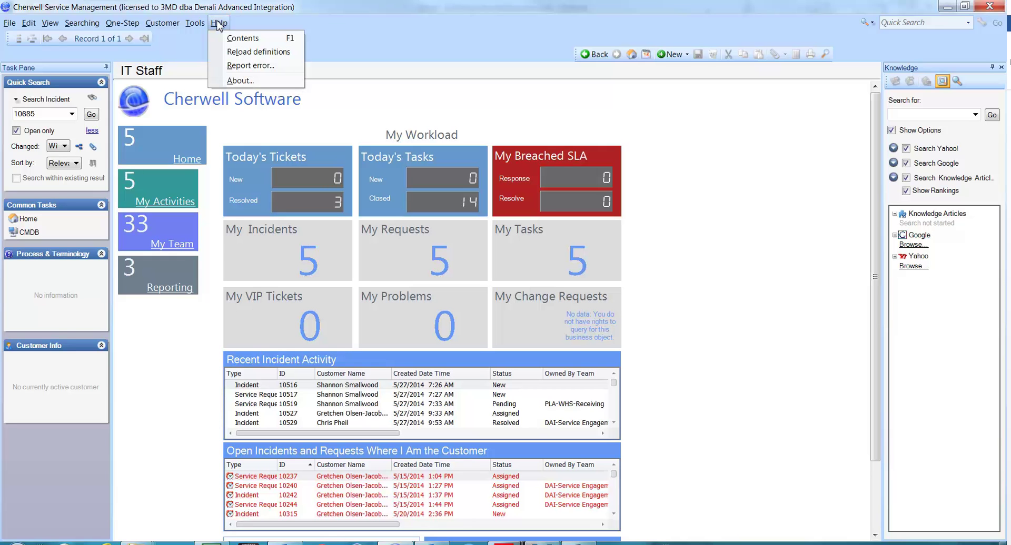
left_click(242, 39)
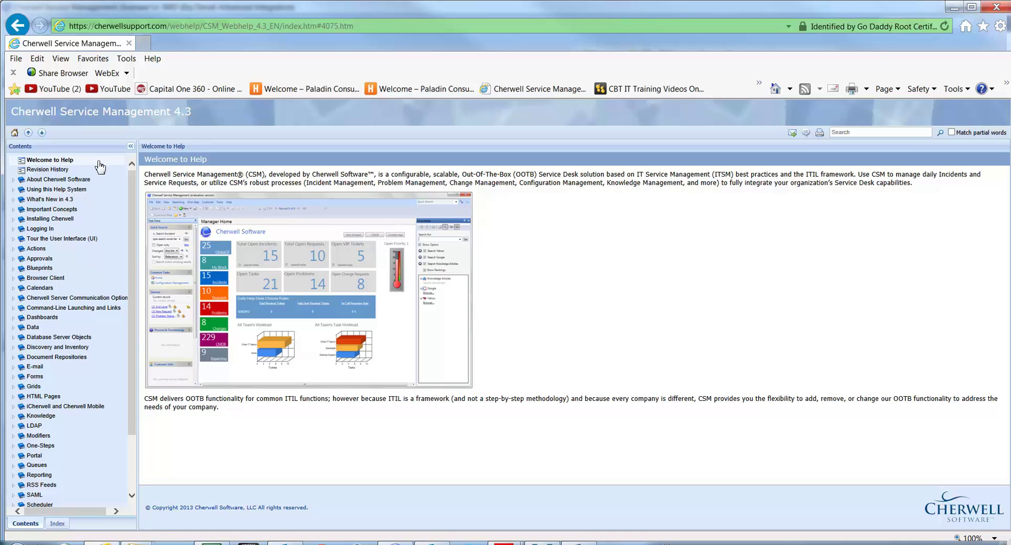
Step: Read the Log into CSM instructions in the help's Logging In section, then return to that section's overview
left_click(33, 231)
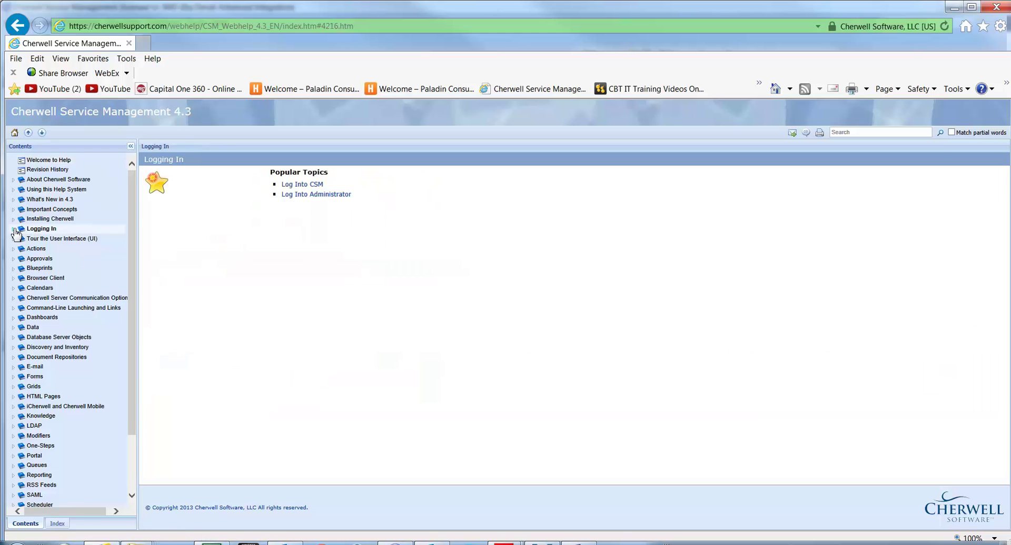
left_click(13, 229)
left_click(40, 240)
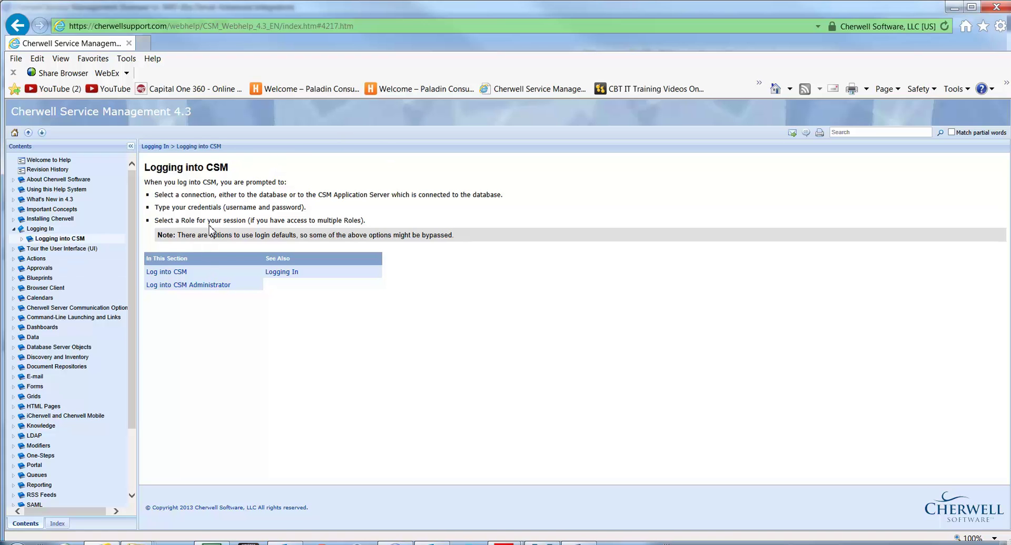
left_click(179, 275)
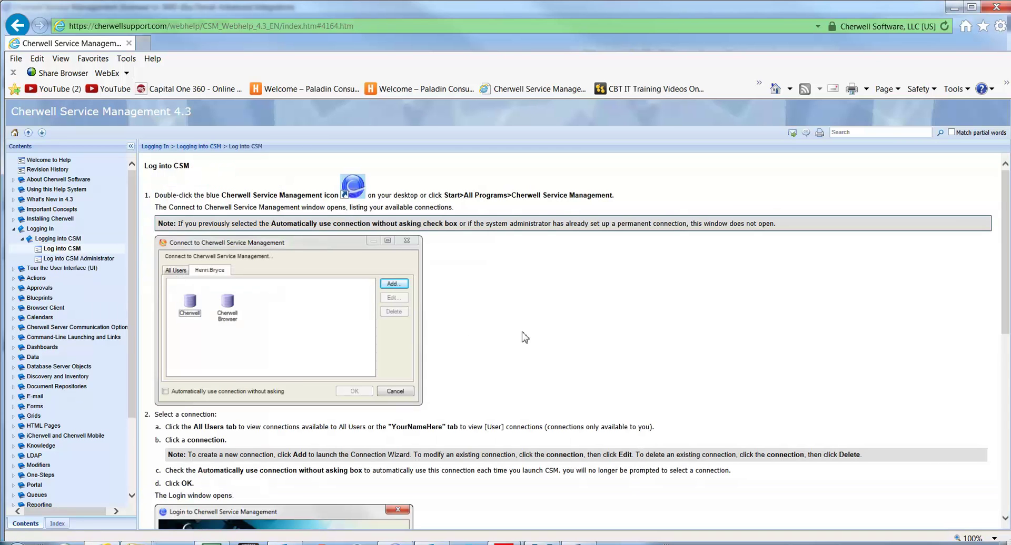
scroll(523, 335, "down", 3)
scroll(523, 336, "up", 3)
scroll(525, 337, "down", 5)
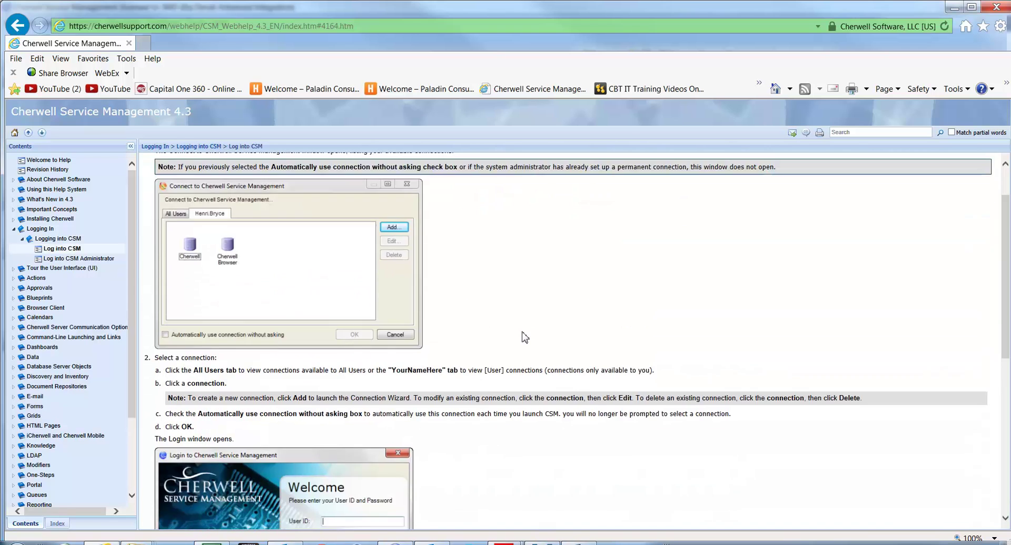
scroll(527, 335, "down", 4)
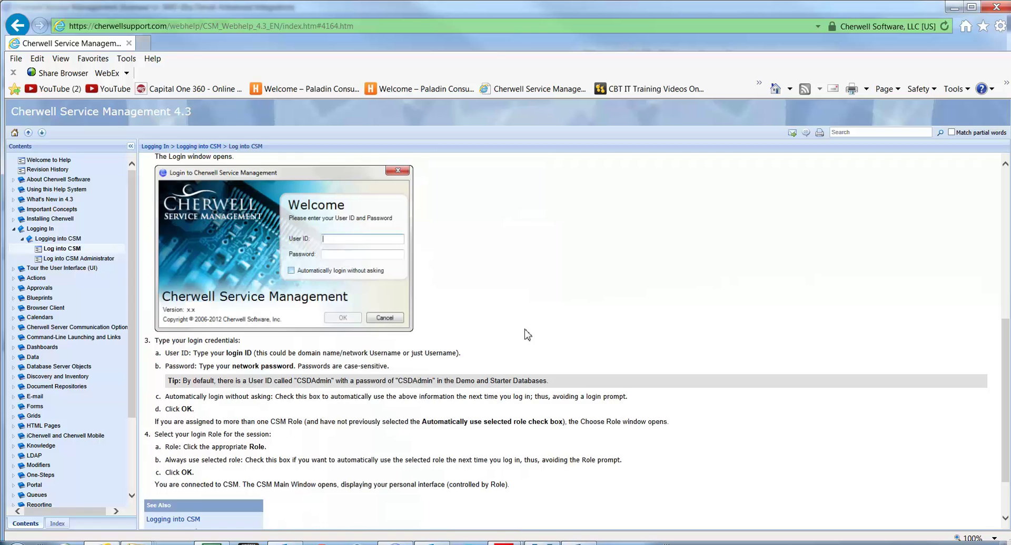
scroll(527, 336, "down", 2)
scroll(527, 336, "up", 8)
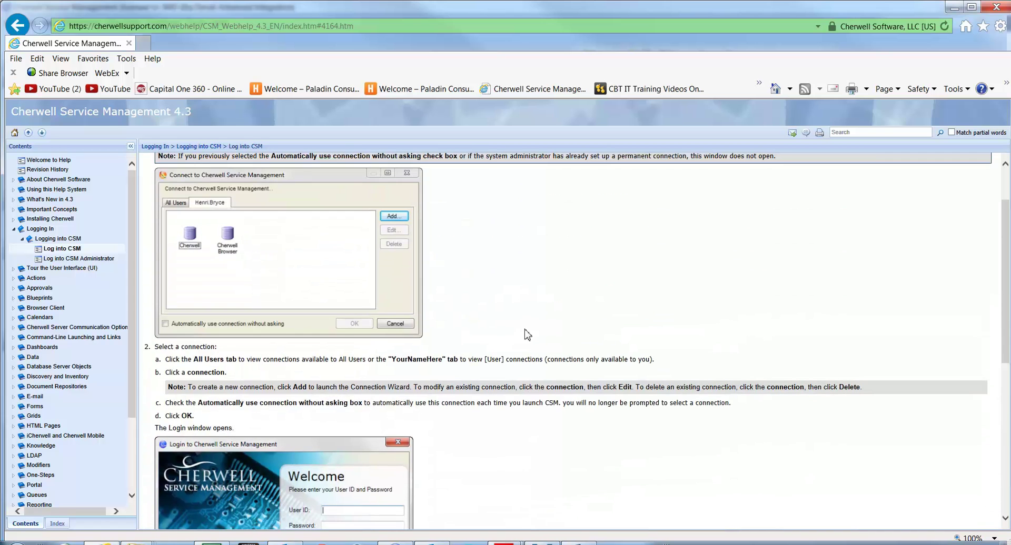
left_click(18, 26)
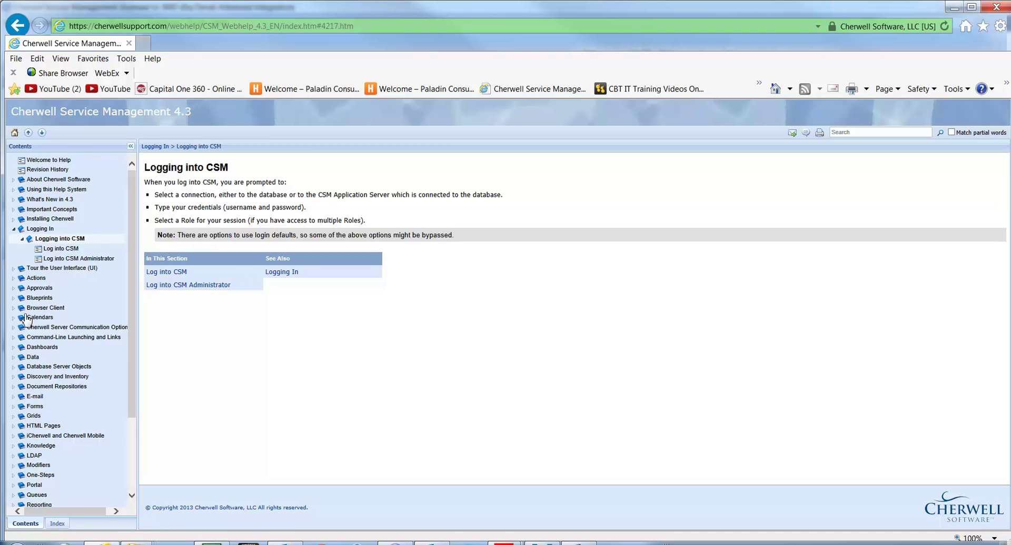
left_click(292, 274)
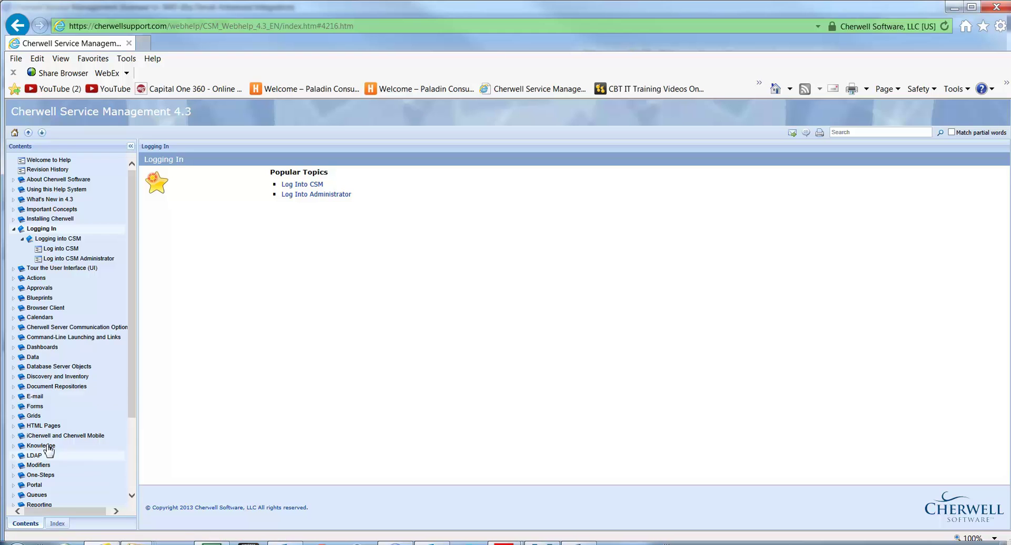
Step: Look through the Tour the CSM User Interface help topic and open its CSM Main Window page
left_click(14, 270)
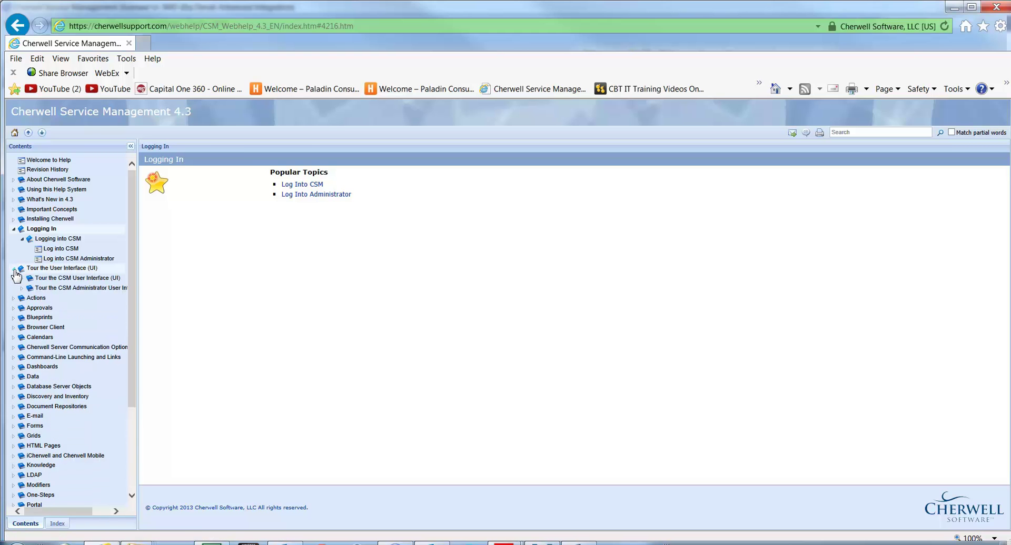
left_click(95, 279)
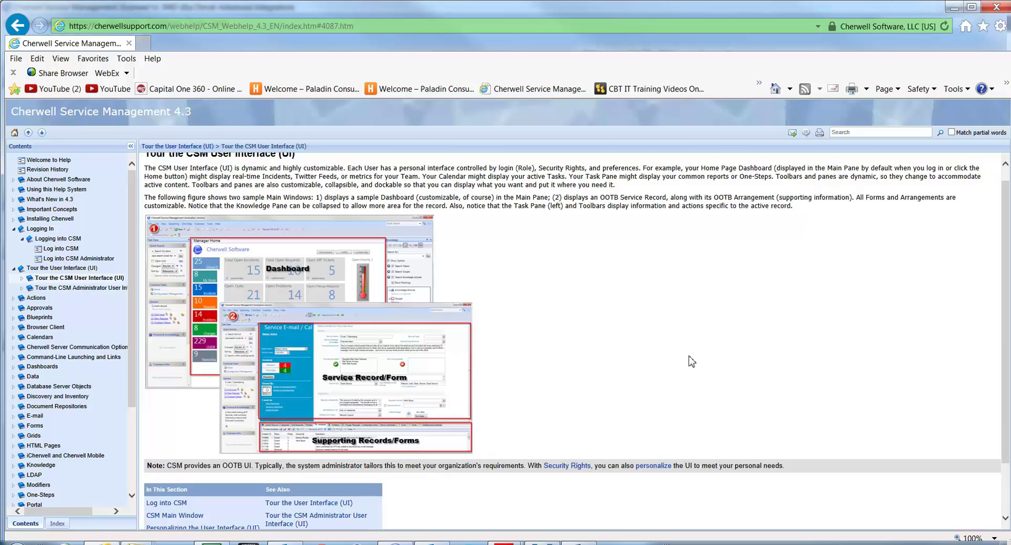
scroll(690, 361, "down", 2)
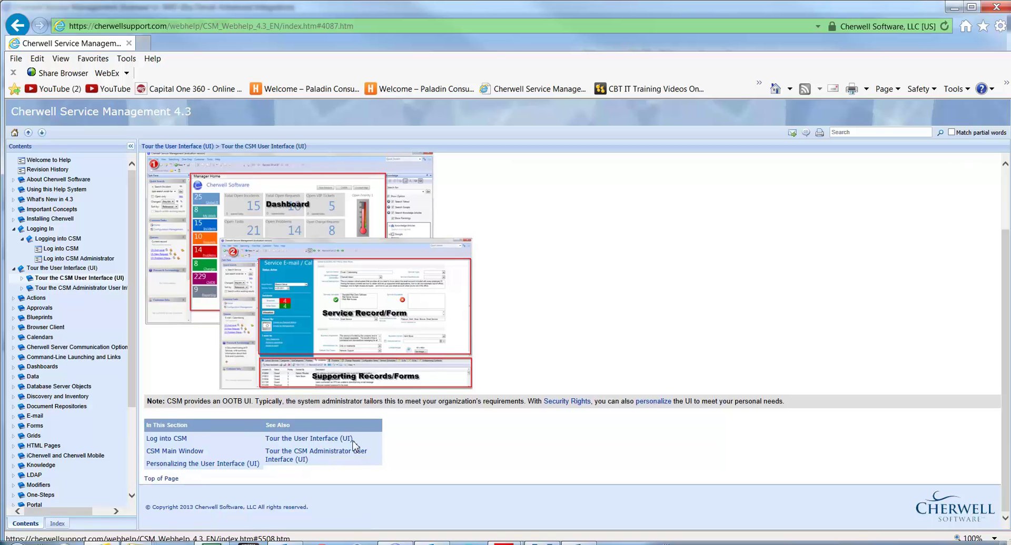
left_click(180, 452)
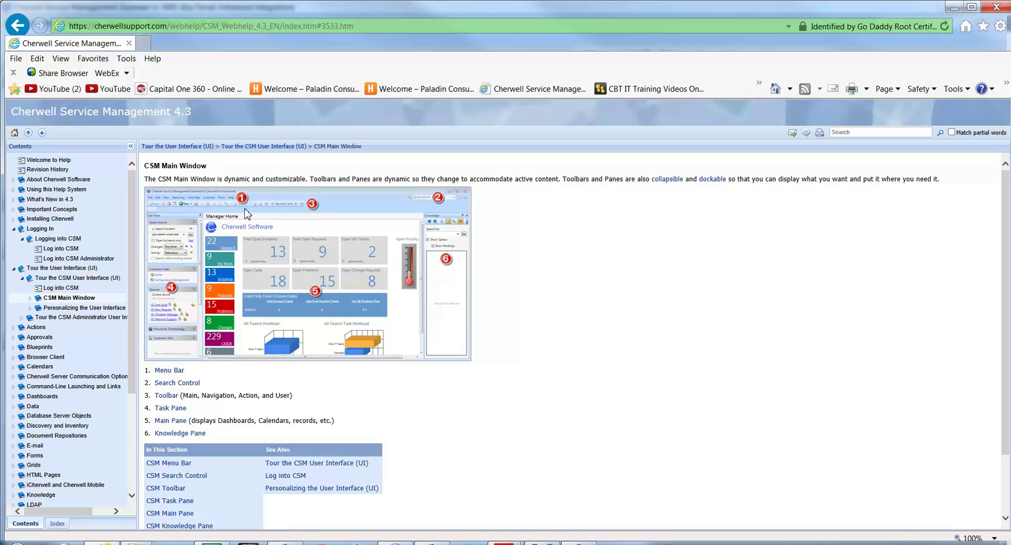
Step: Read through the CSM Menu Bar help page, from the File menu table to the Help menu table
left_click(167, 374)
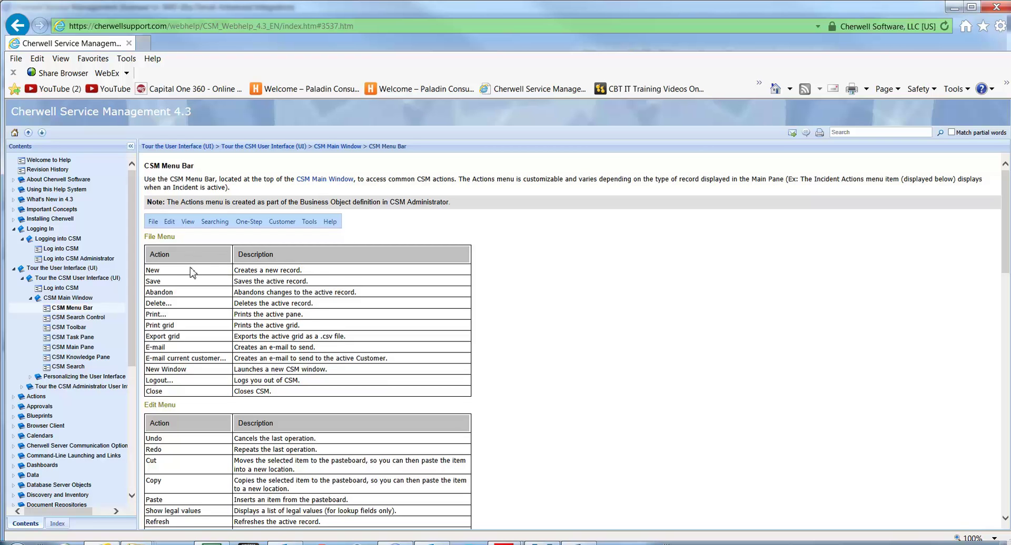
scroll(637, 405, "down", 3)
scroll(638, 404, "down", 6)
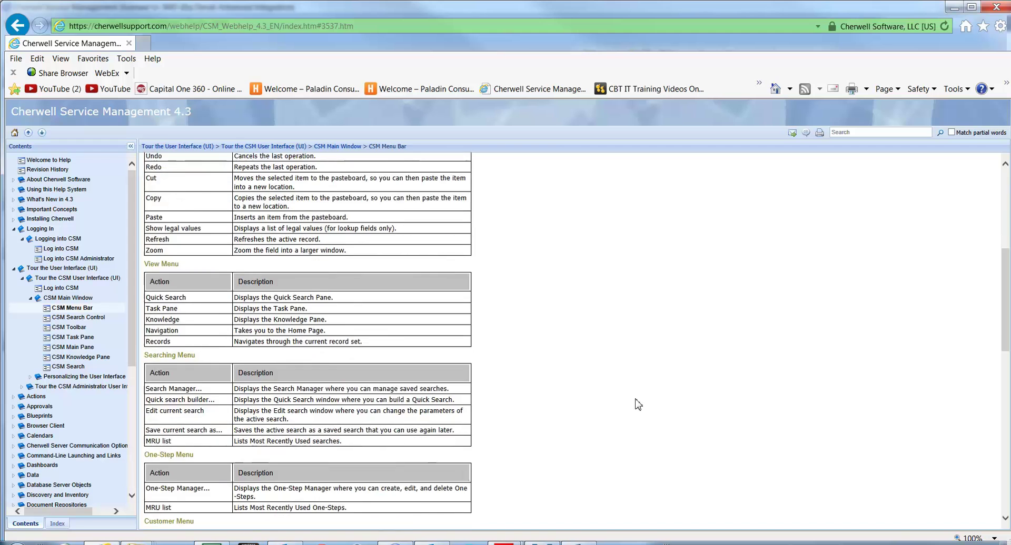
scroll(635, 397, "down", 4)
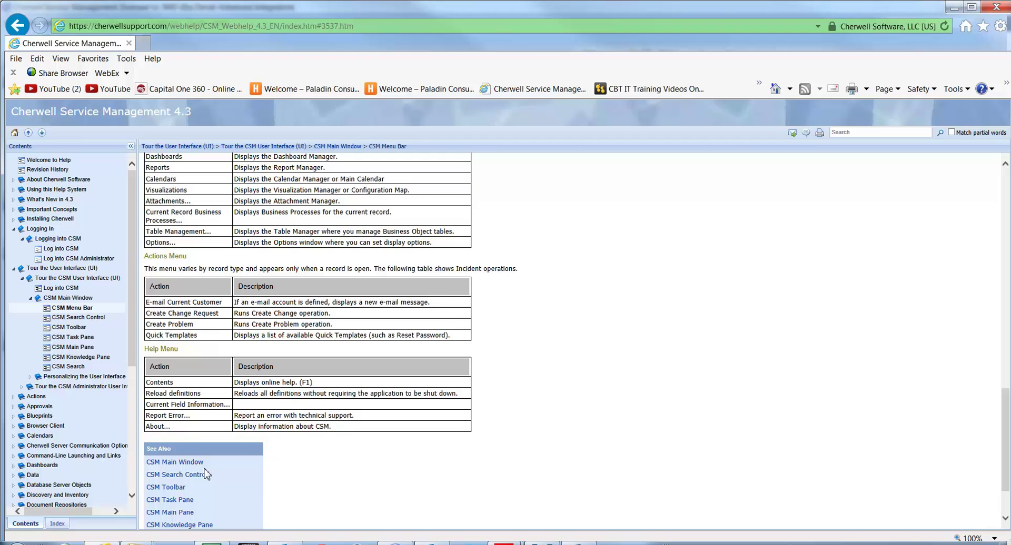
Step: Examine the CSM Task Pane help page with its sample panes, and close the help window
left_click(187, 504)
scroll(371, 410, "down", 4)
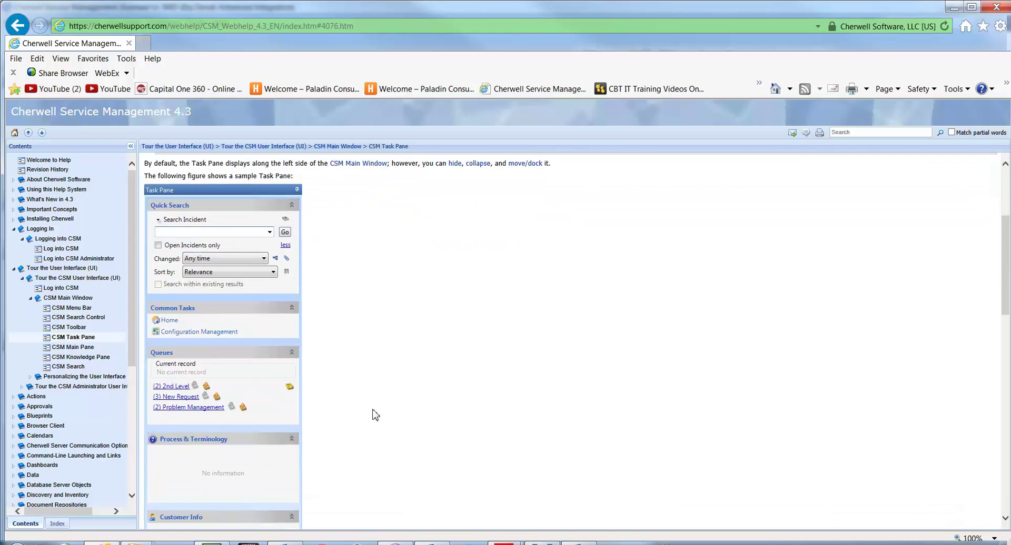
scroll(375, 415, "down", 12)
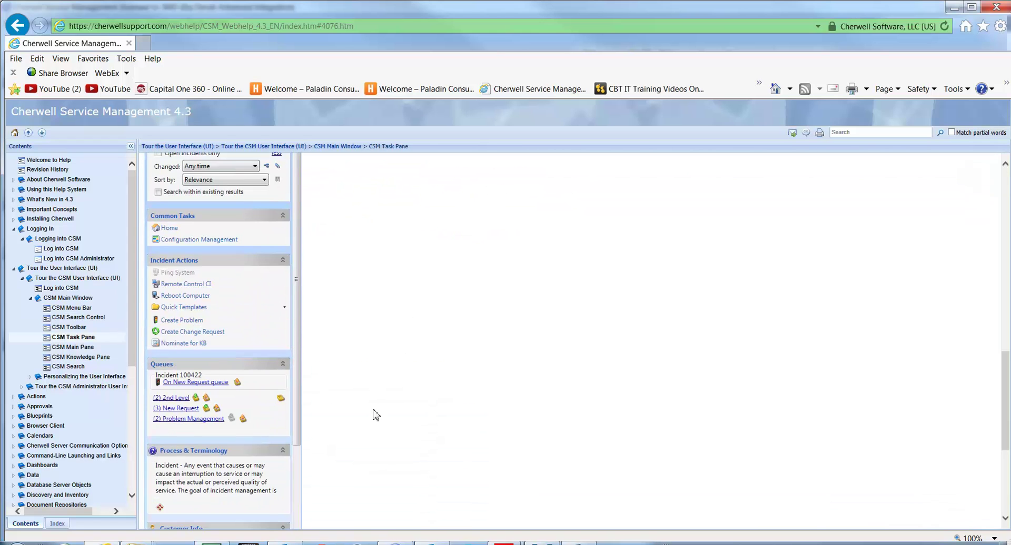
scroll(375, 418, "down", 2)
scroll(376, 413, "up", 10)
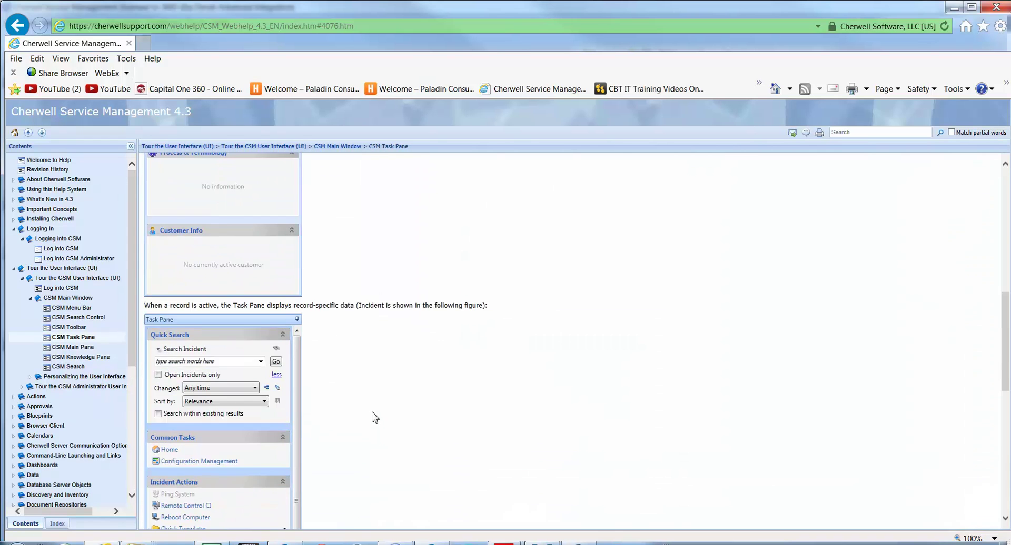
scroll(377, 411, "up", 3)
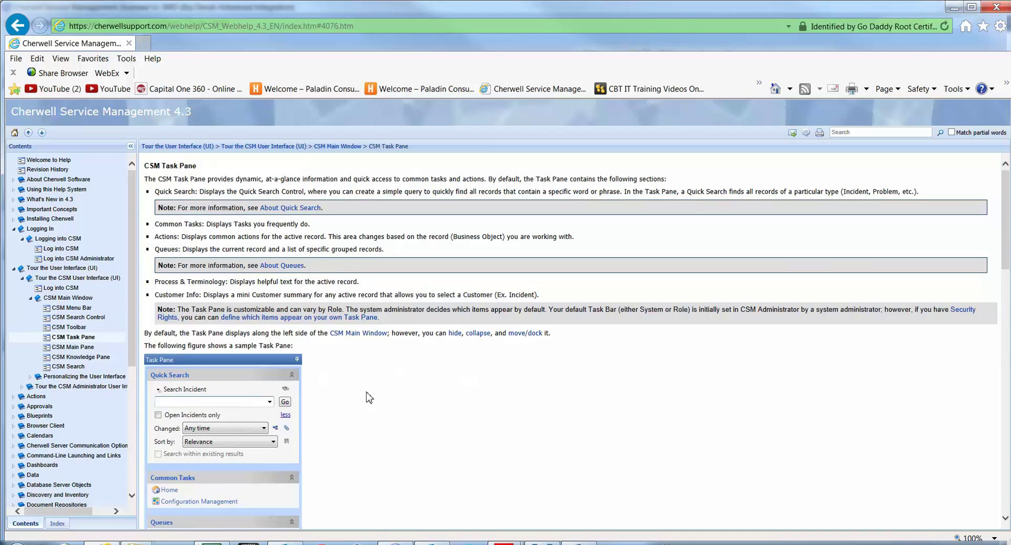
left_click(996, 7)
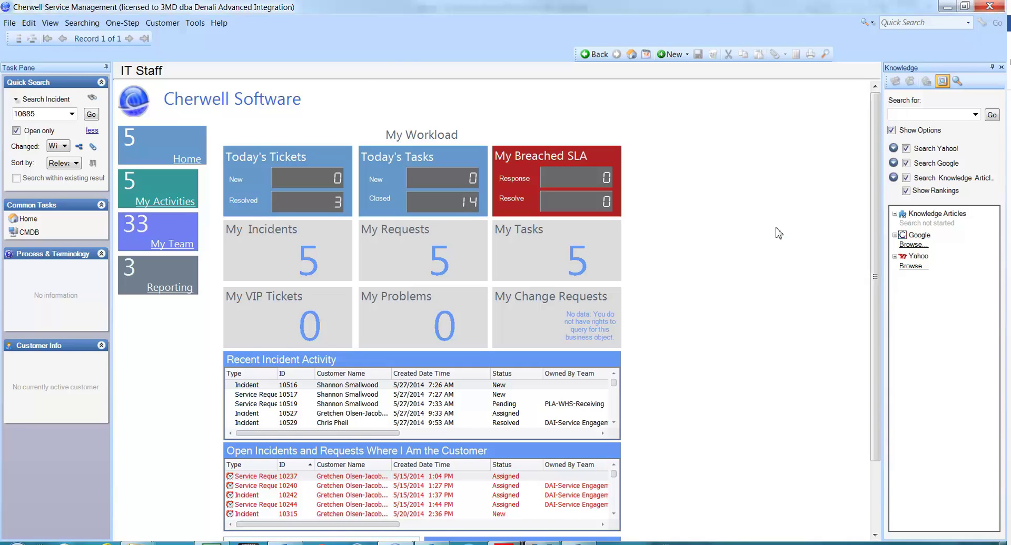